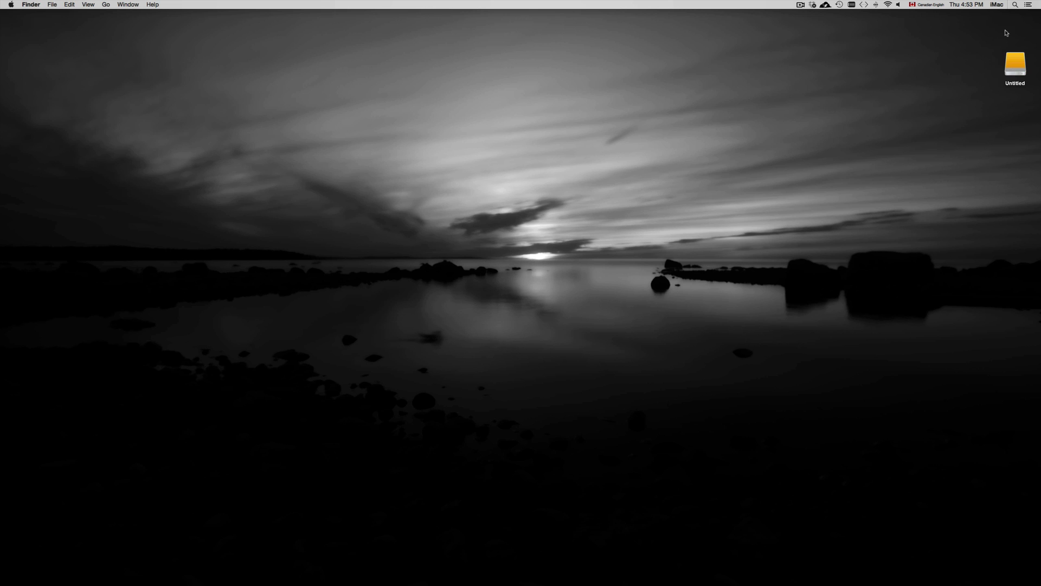
Find Disk Utility through a system search for "disk" and open it
click(1016, 6)
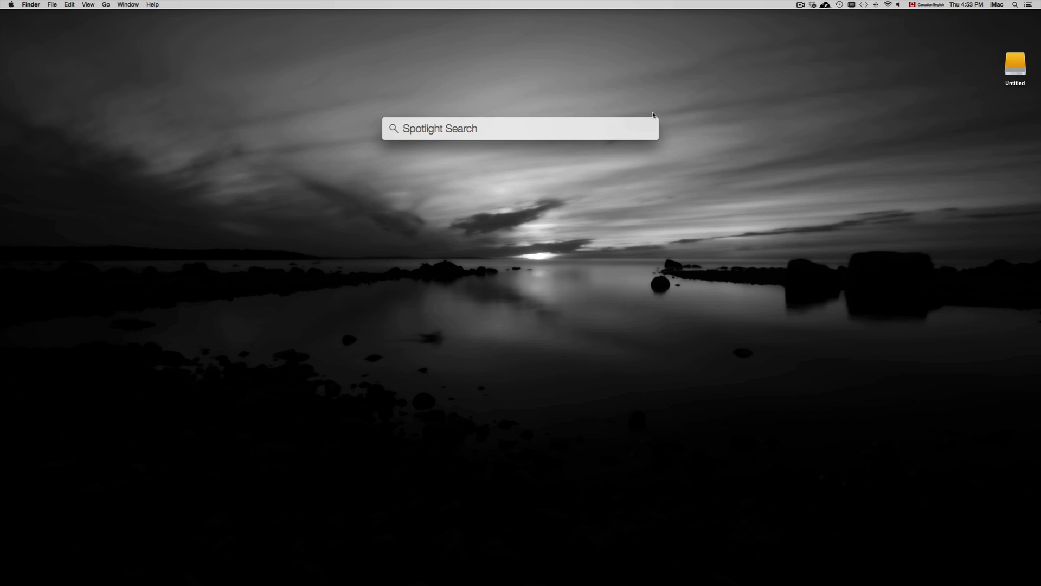
text(disk)
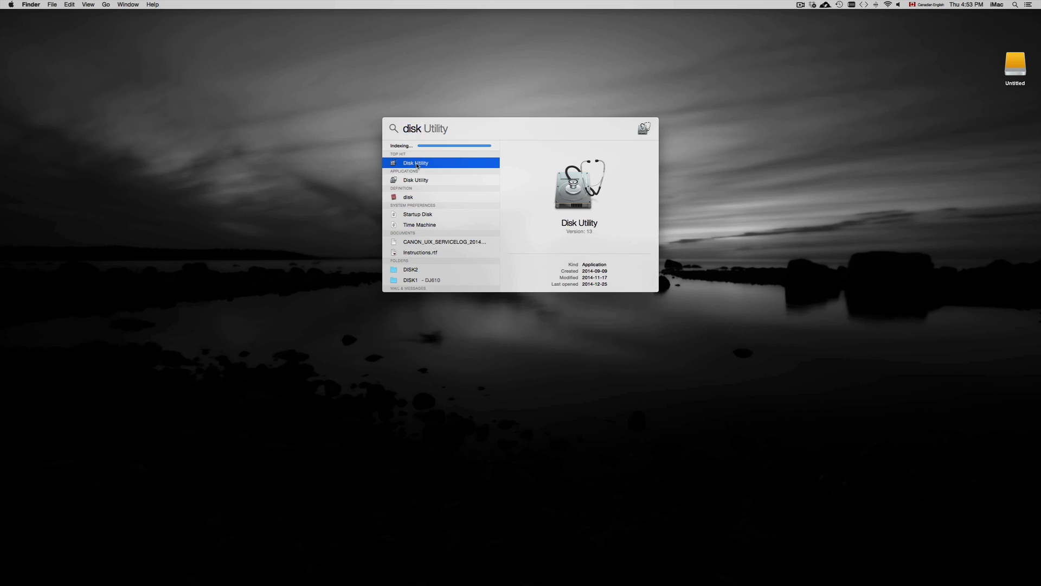
double_click(417, 164)
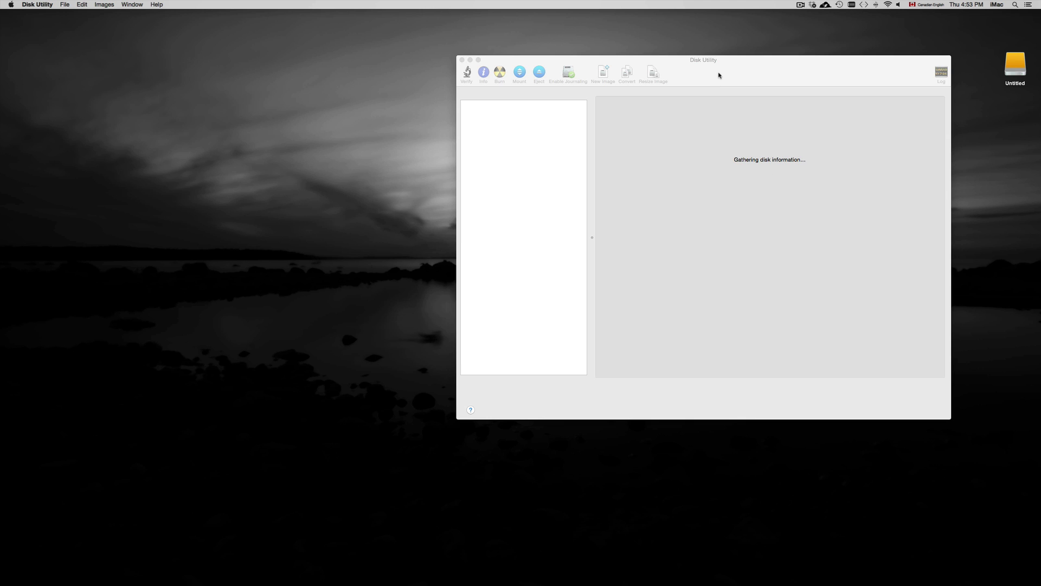
drag(719, 77, 685, 85)
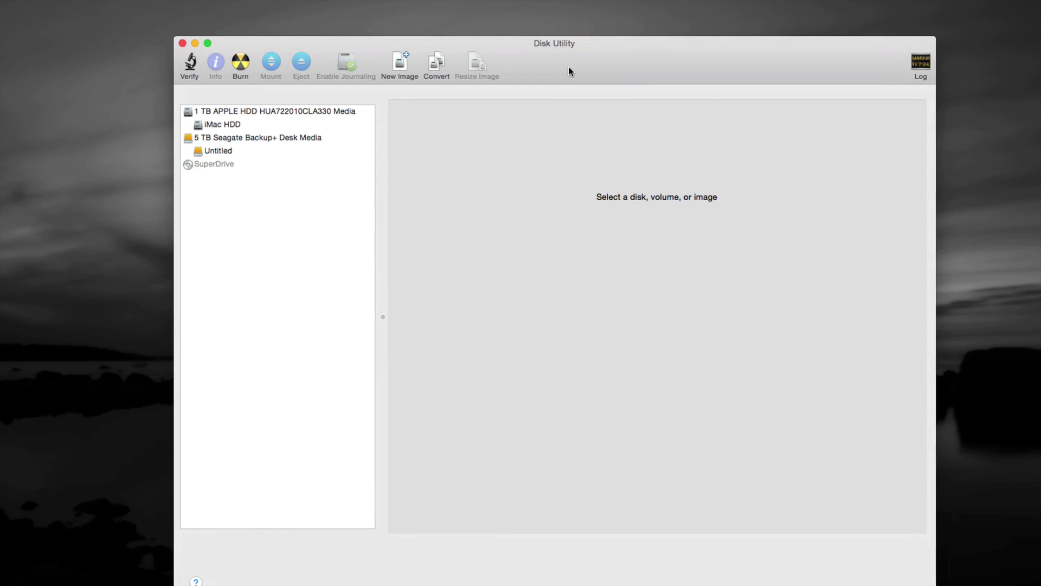
Compare the details of the 1 TB Apple internal disk, its iMac HDD volume and the external Seagate disk
click(230, 138)
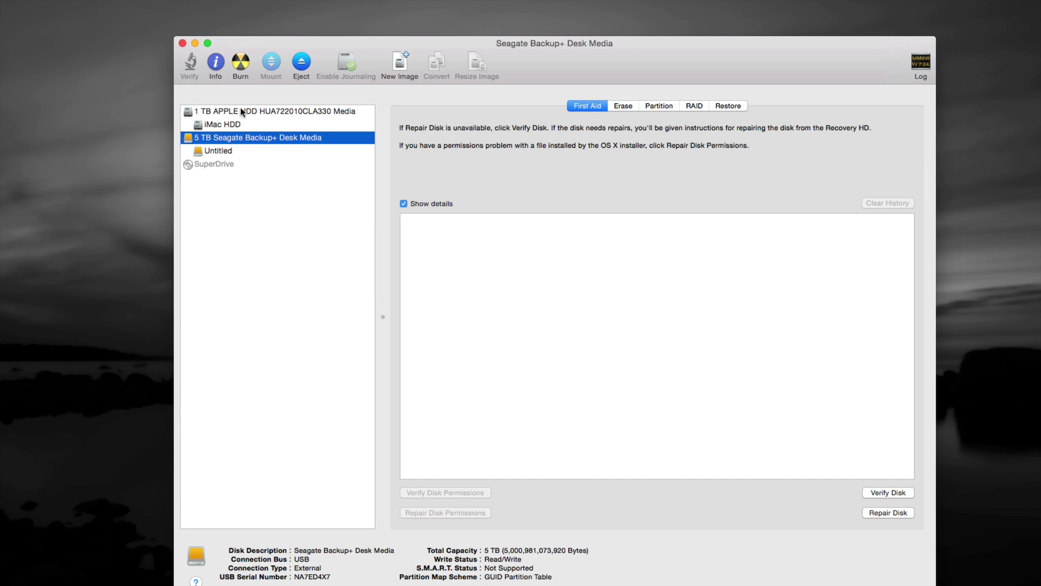
click(239, 108)
click(235, 124)
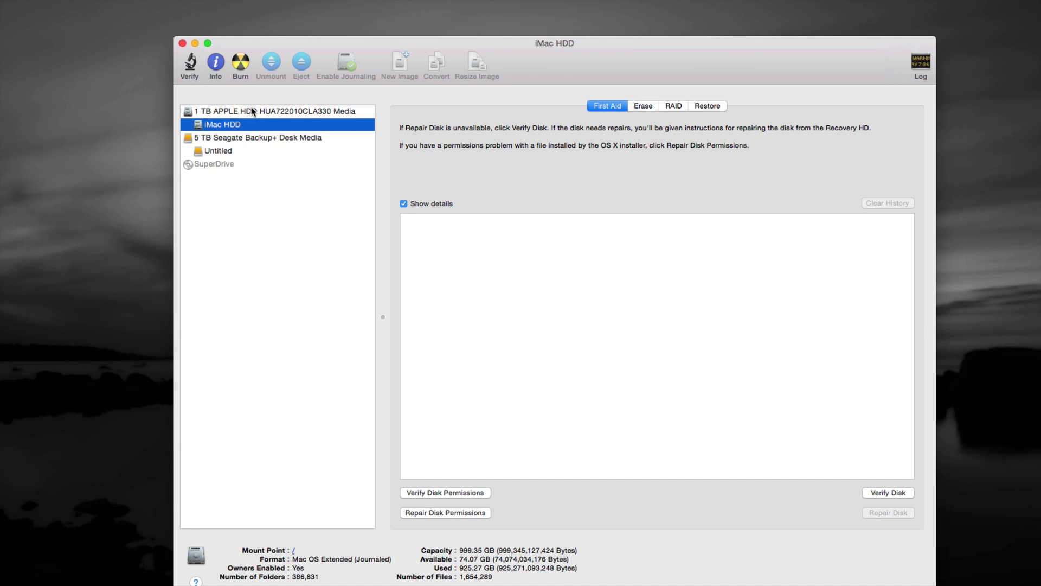
click(251, 109)
click(241, 124)
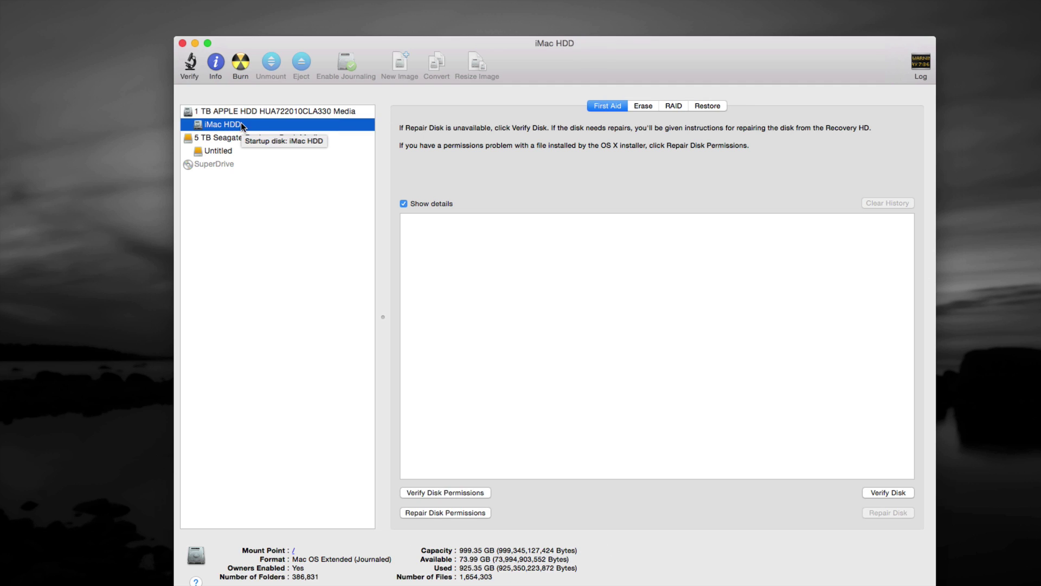
click(249, 115)
click(248, 121)
click(254, 116)
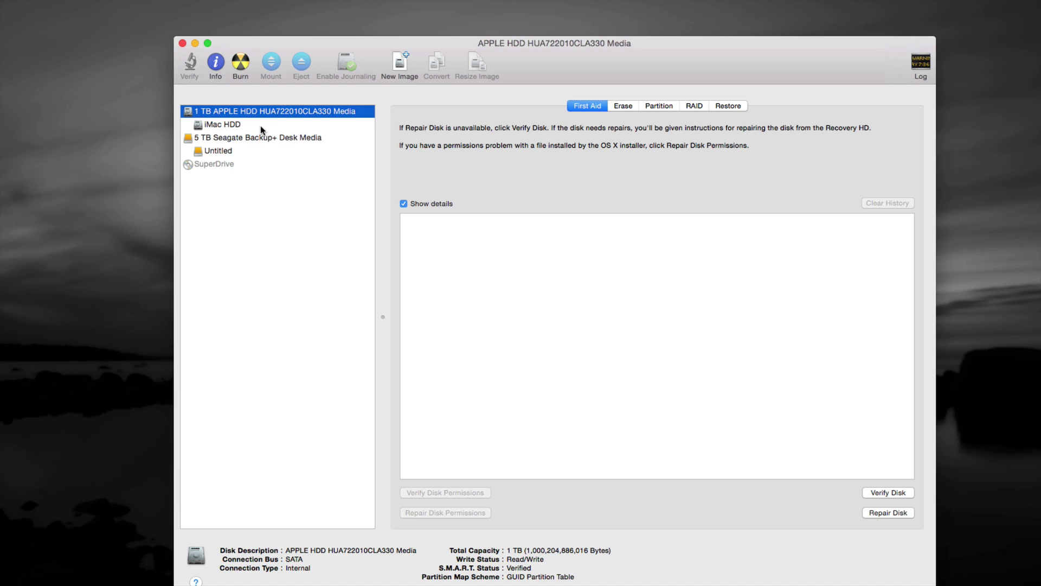
click(260, 125)
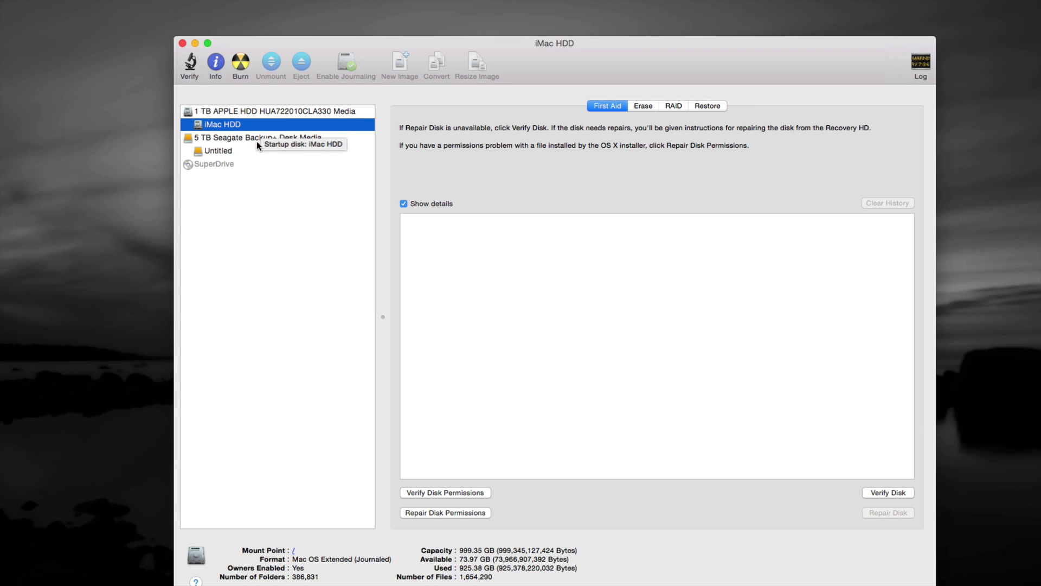
Select the 5 TB Seagate Backup+ Desk Media disk itself rather than its Untitled volume
click(239, 138)
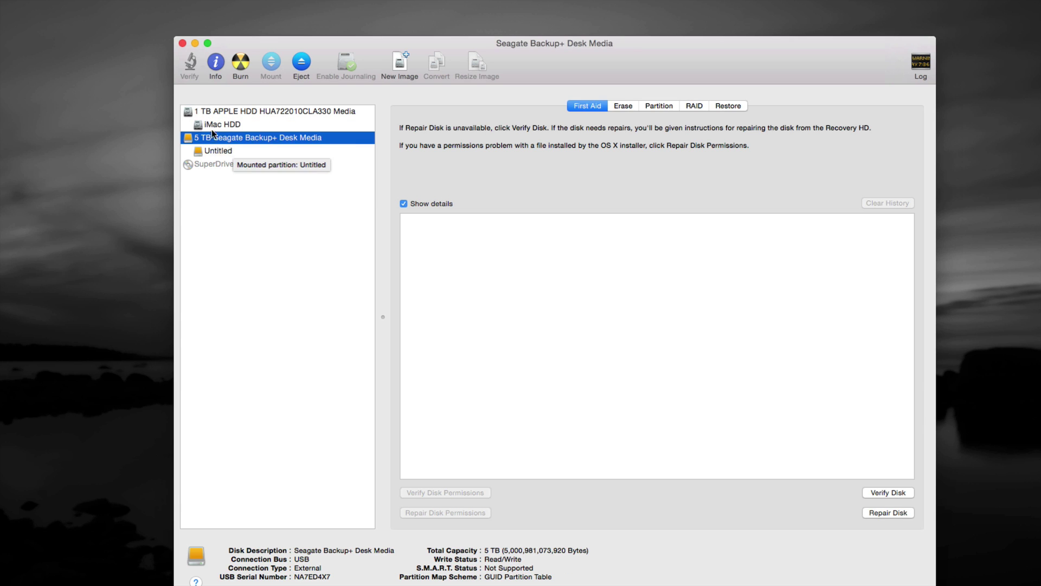
click(233, 150)
click(237, 140)
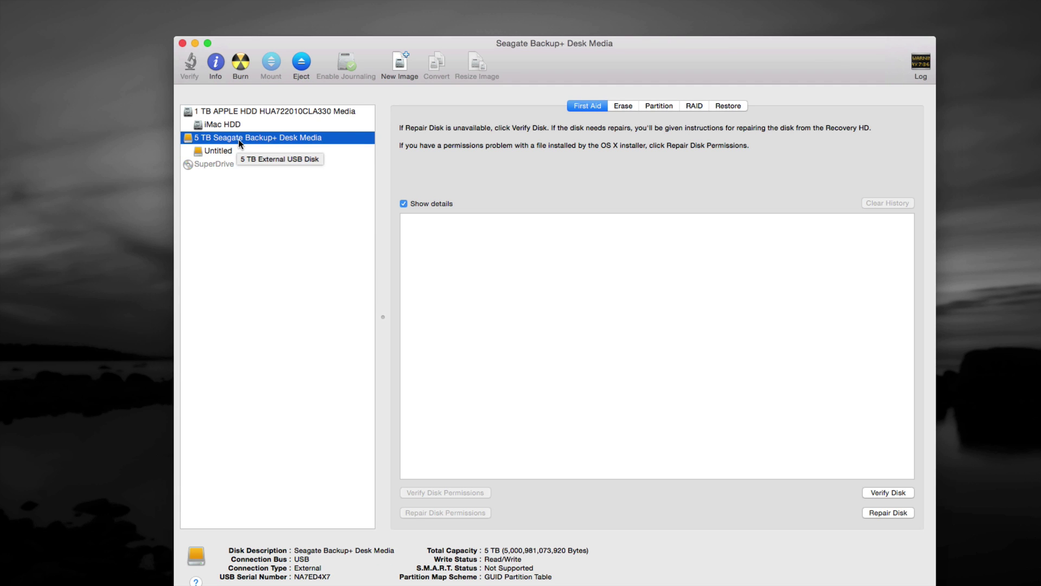
drag(661, 72, 628, 62)
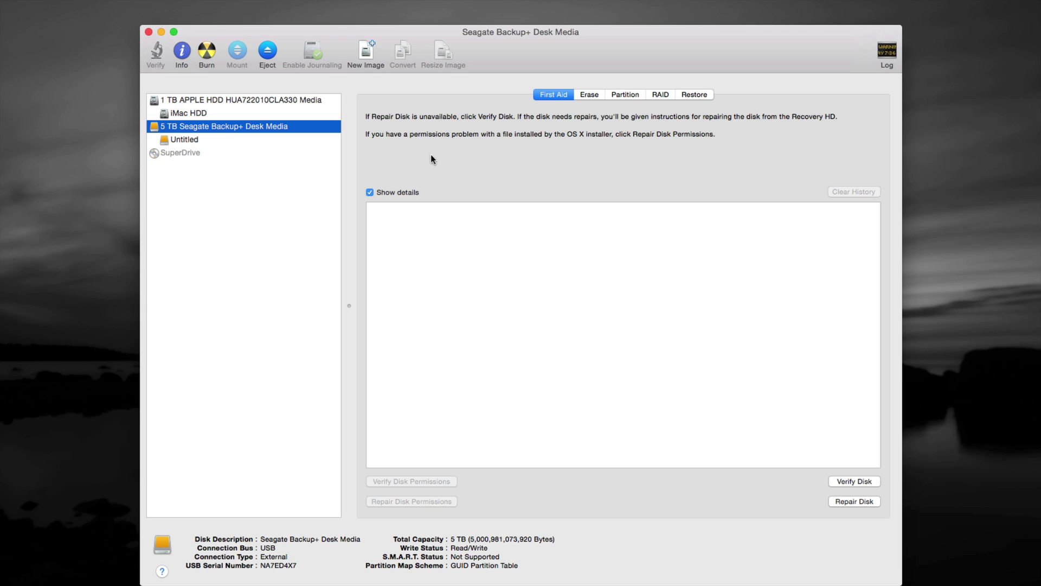
In the Seagate disk's erase settings, try the ExFAT format and return to Mac OS Extended (Journaled)
click(589, 96)
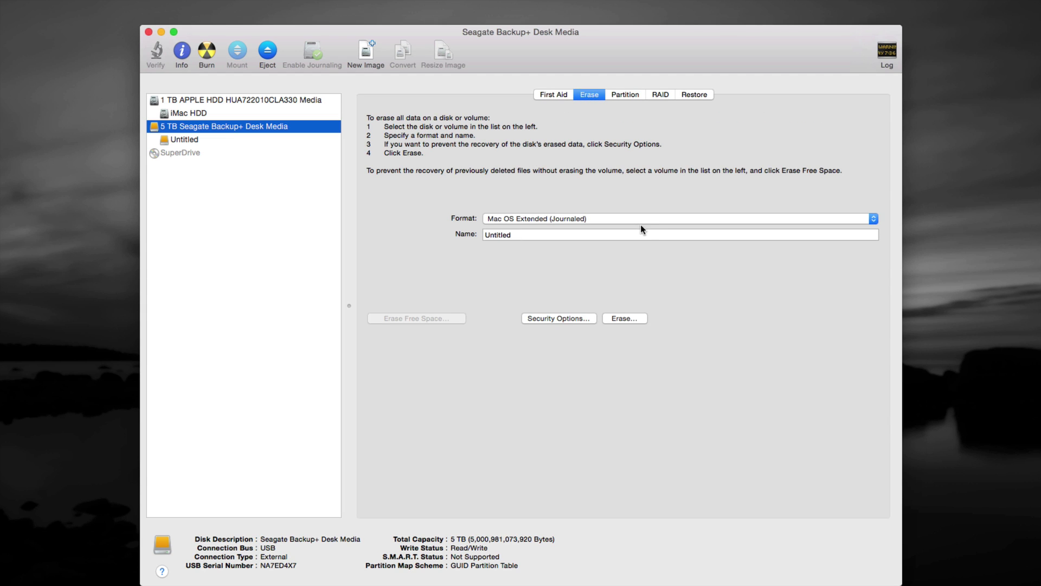
click(660, 218)
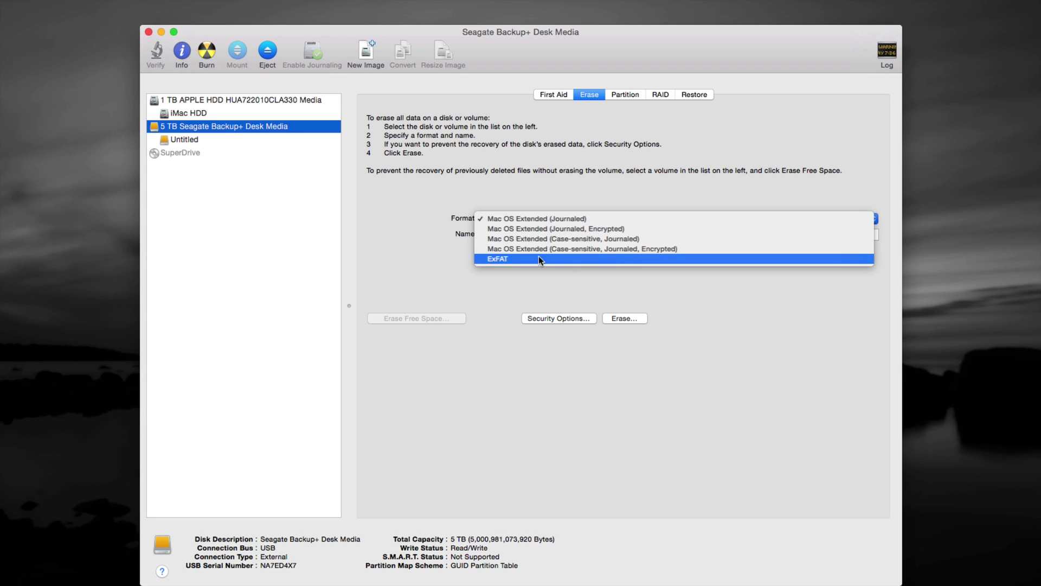
click(509, 259)
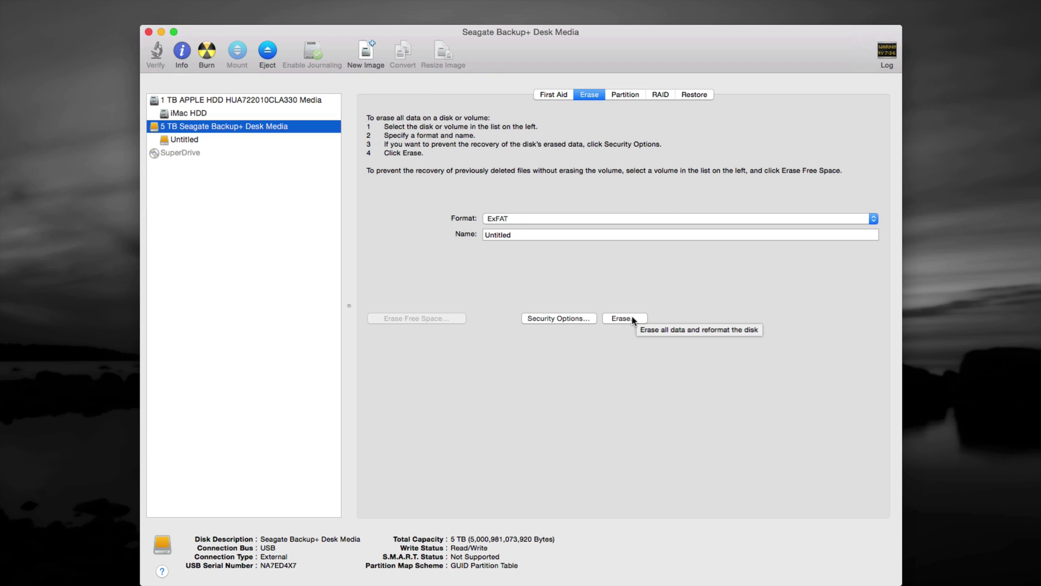
click(685, 217)
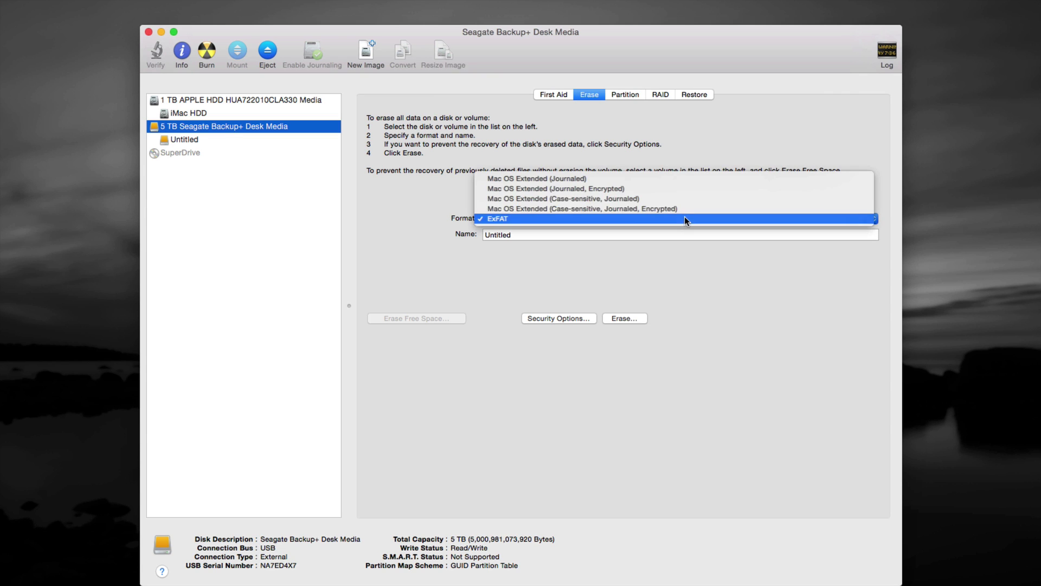
click(684, 179)
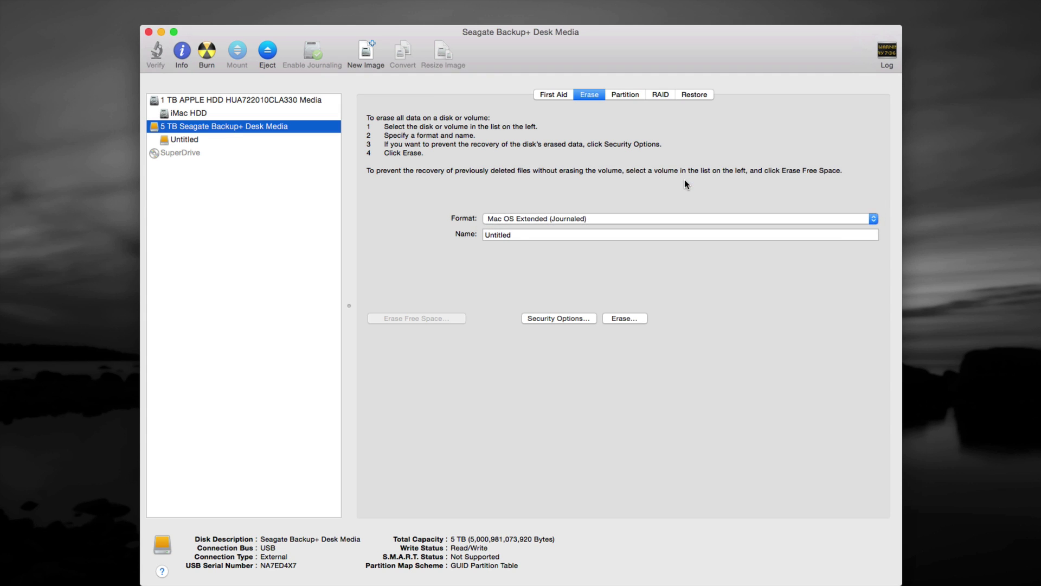
Review the available erase formats for the Seagate disk and choose ExFAT
click(587, 221)
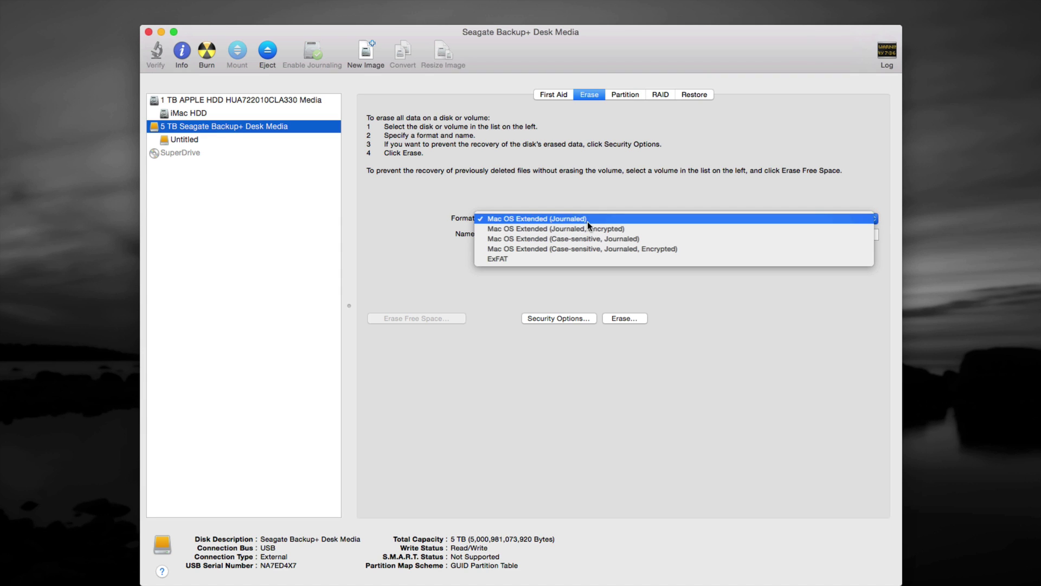
click(583, 220)
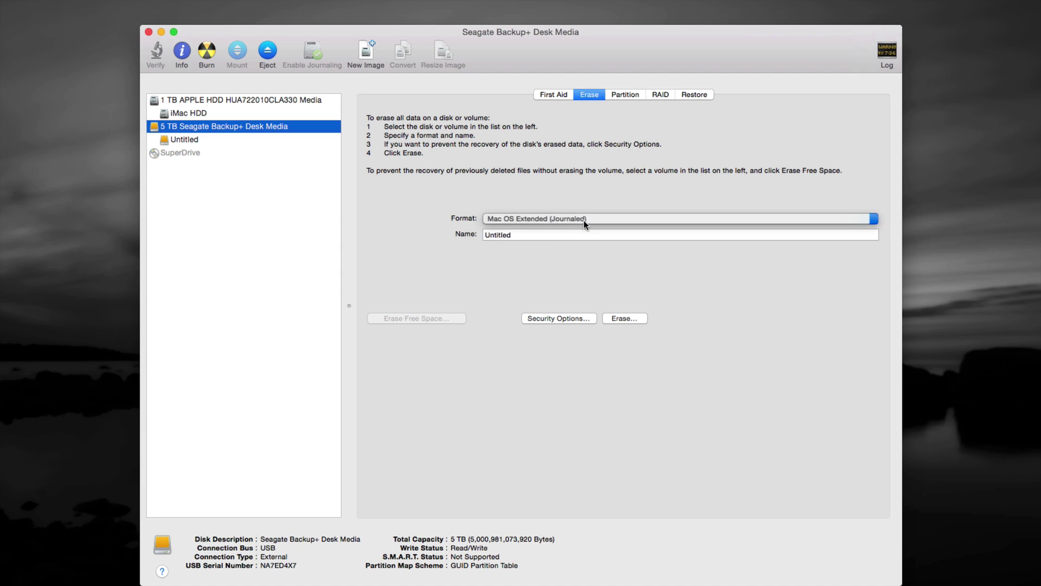
click(589, 218)
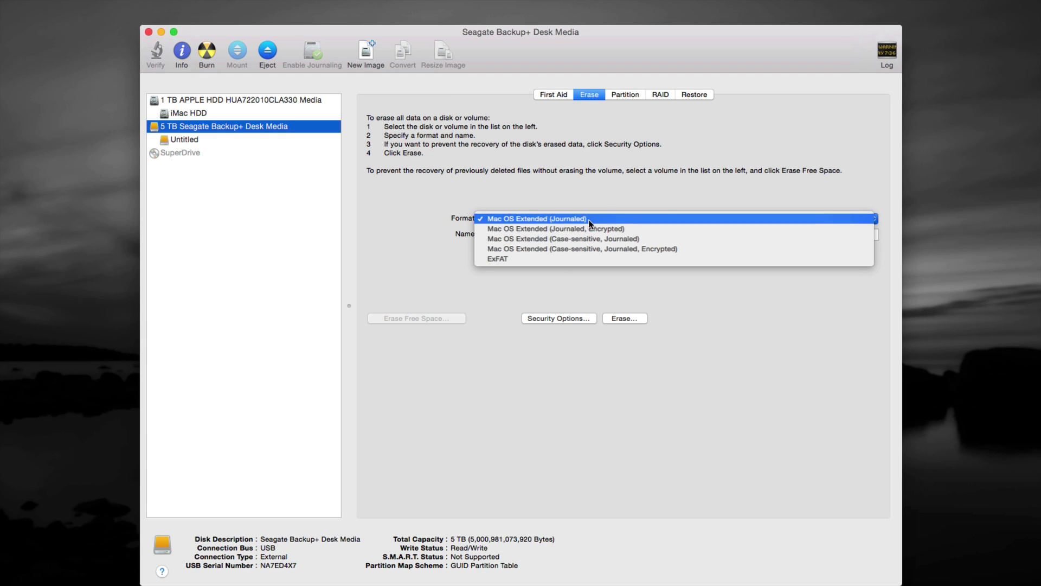
click(509, 261)
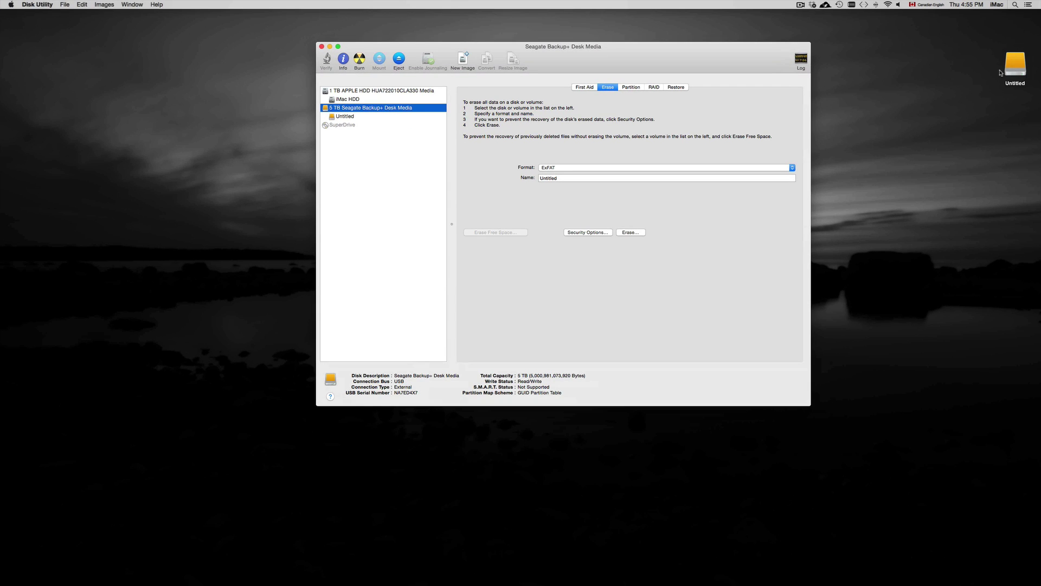
Switch to Finder, view the contents of the Untitled external drive and close the window
drag(1010, 69, 924, 71)
mouse_move(472, 584)
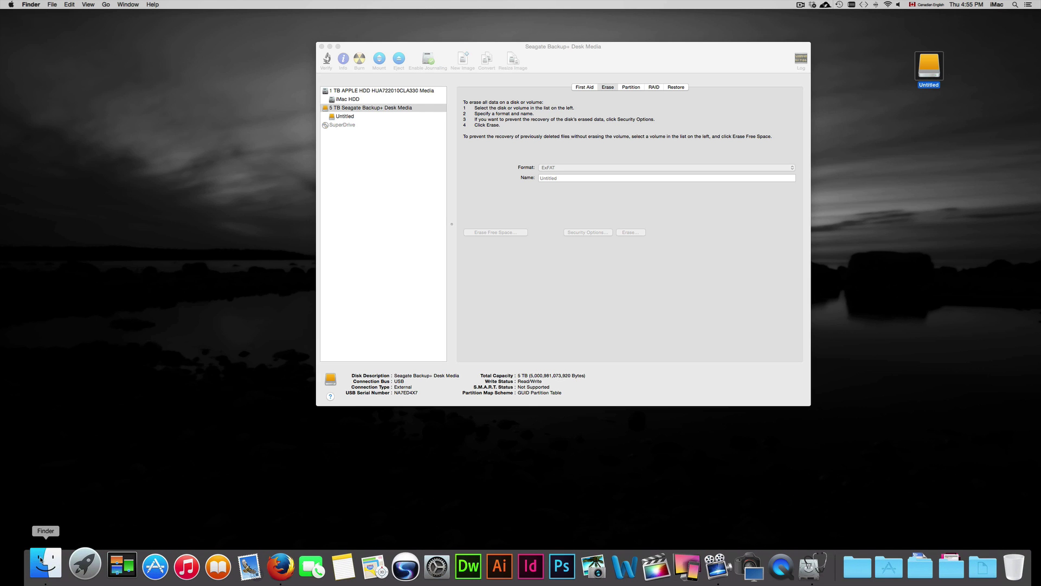
click(42, 559)
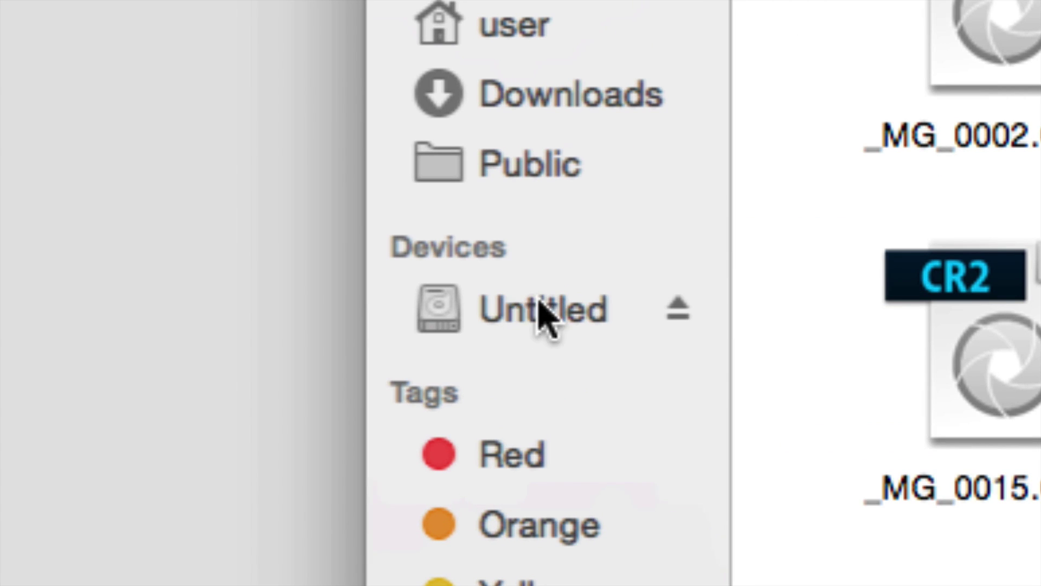
click(546, 296)
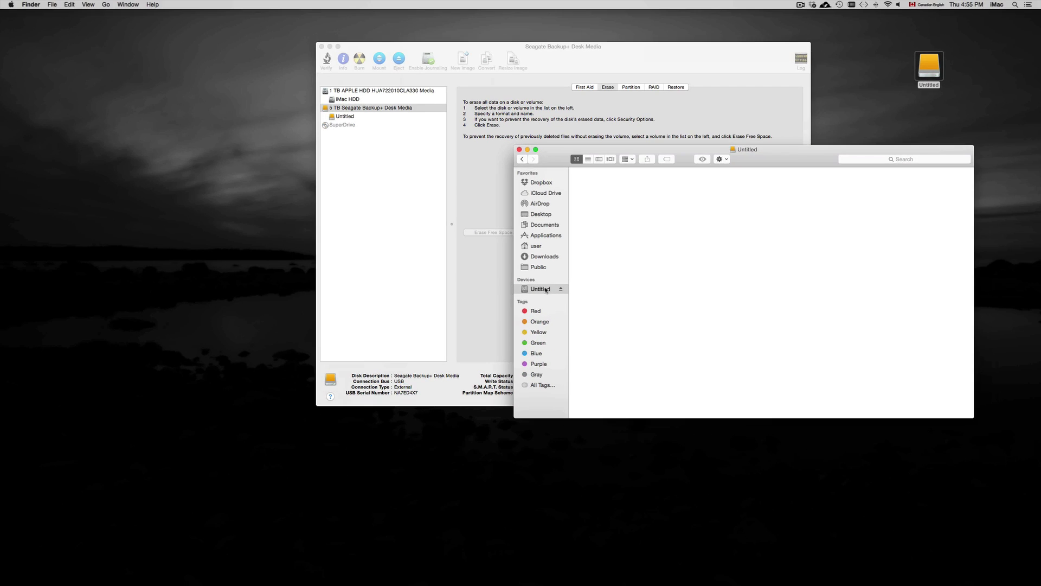
drag(781, 165, 668, 219)
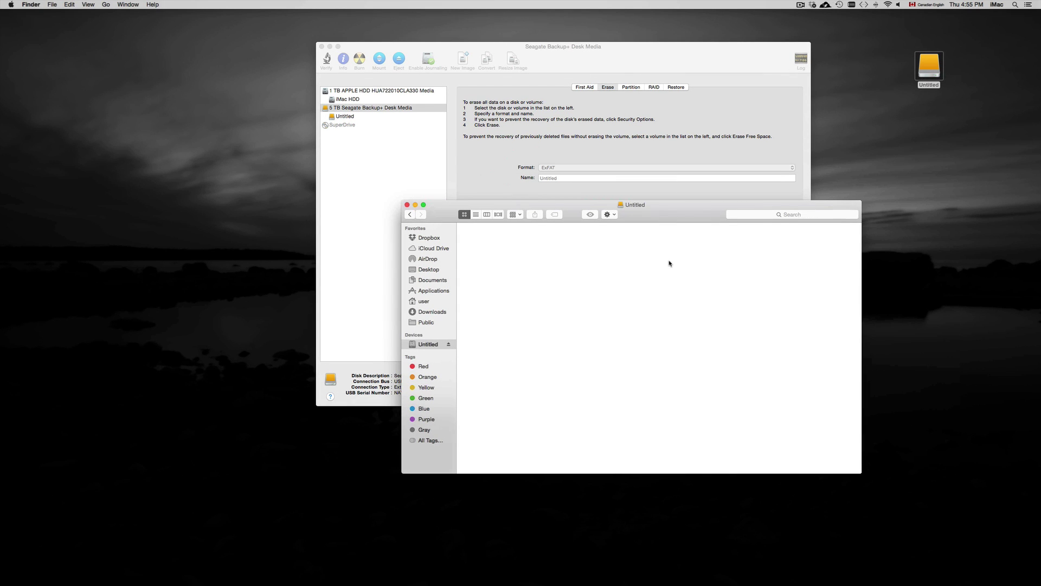
drag(671, 216, 678, 259)
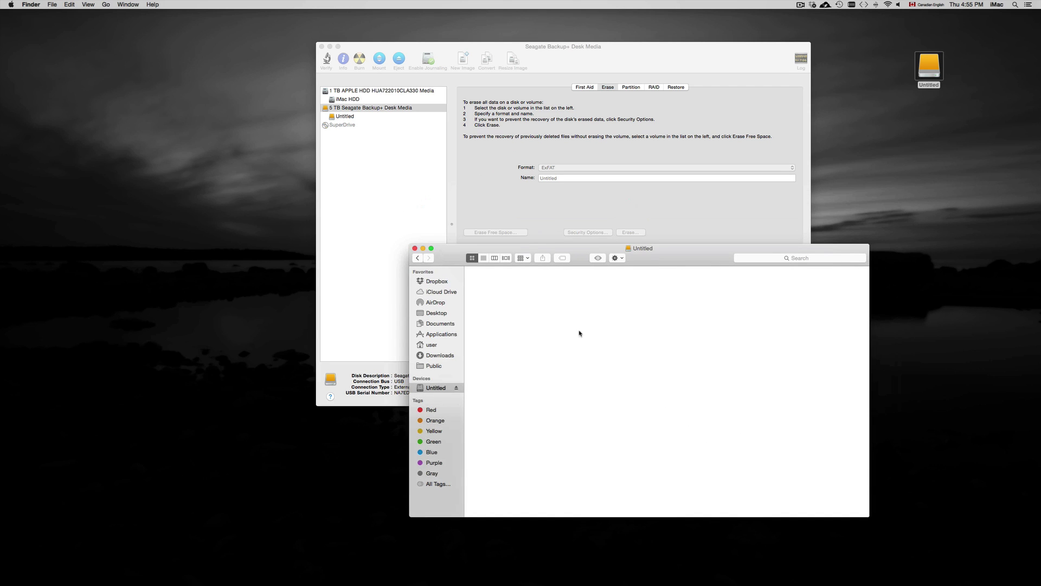
click(415, 247)
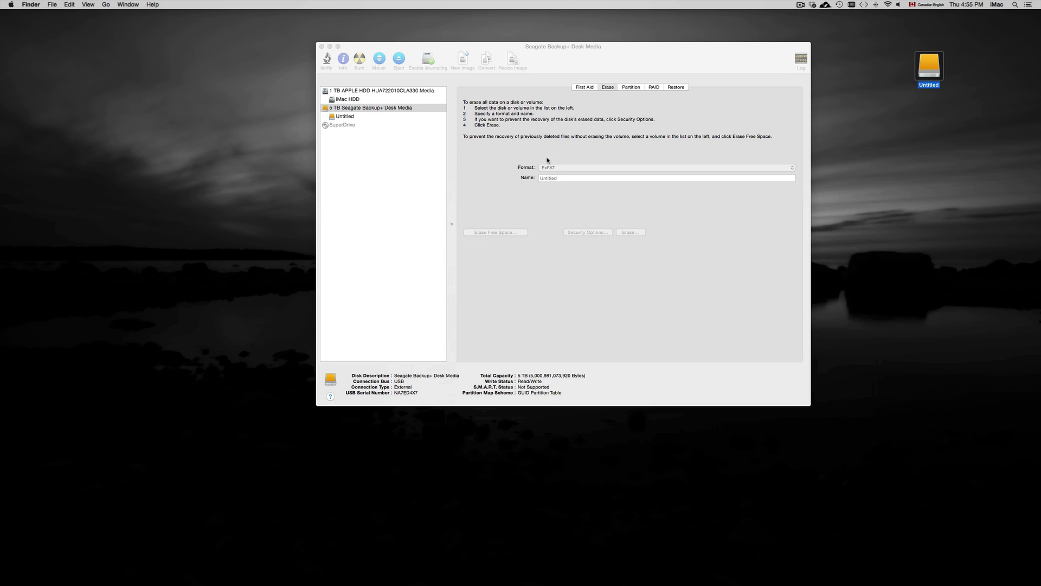
Set the Seagate disk's erase format to Mac OS Extended (Journaled) and enlarge the Disk Utility window
drag(617, 72, 711, 53)
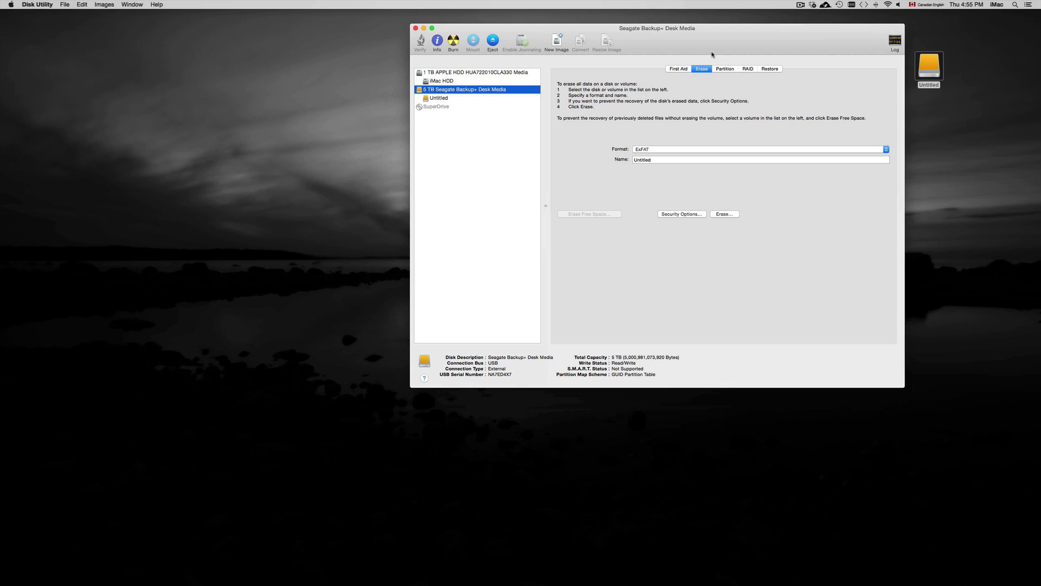
click(885, 149)
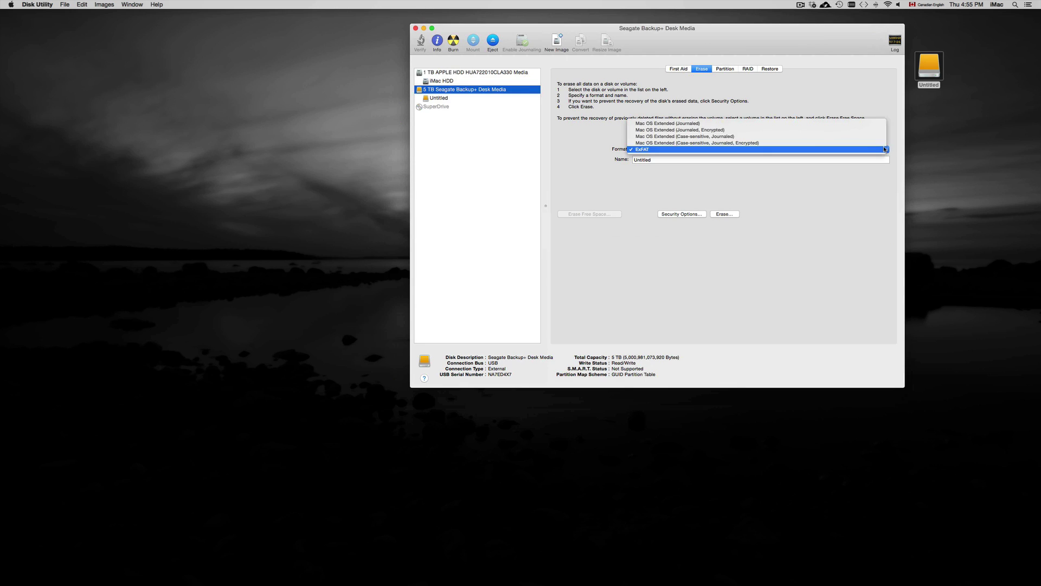
click(862, 124)
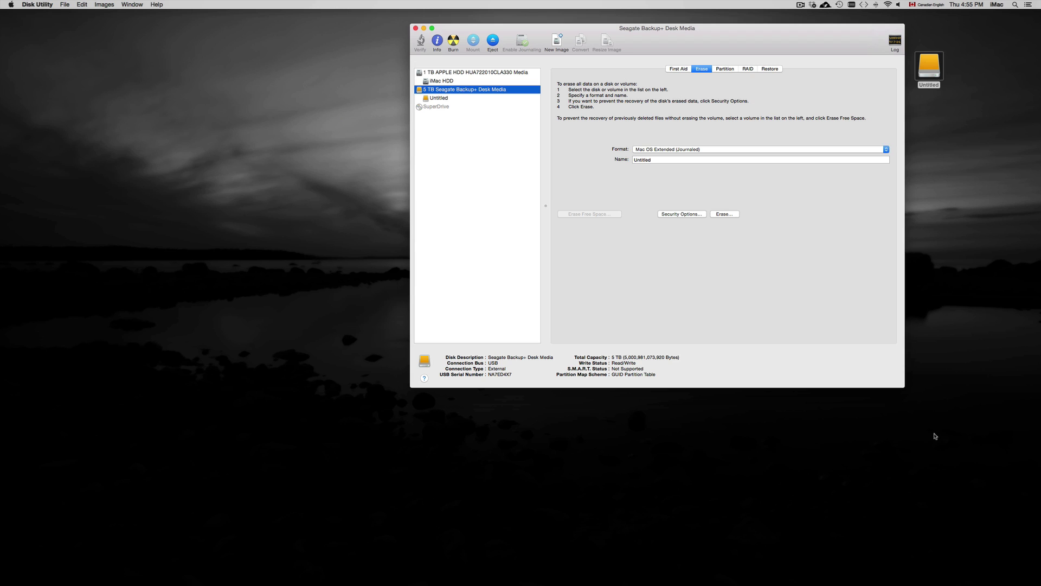
drag(901, 384, 955, 516)
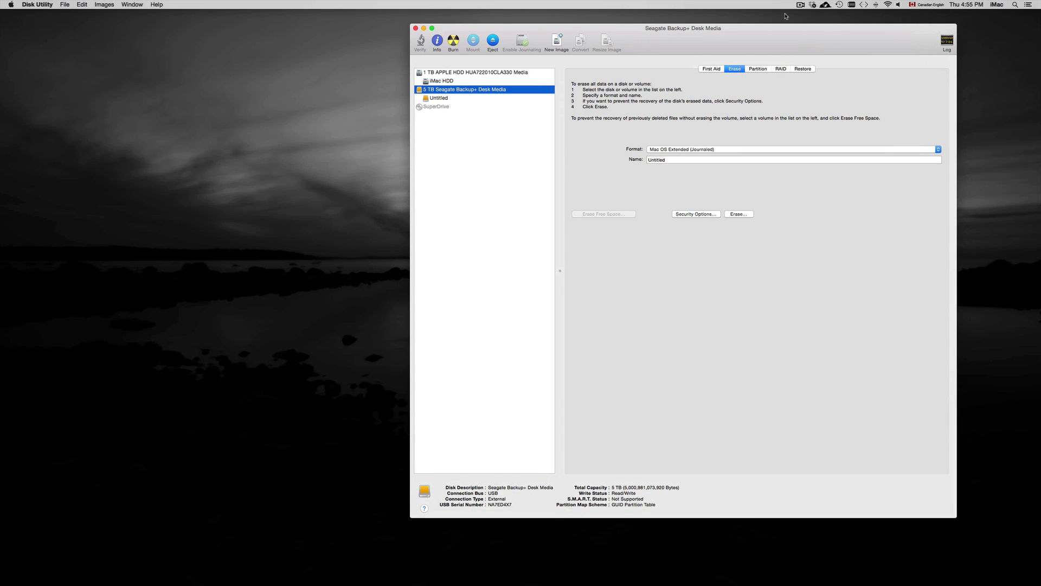
Add a second partition to the Seagate disk's layout, select it and open its size for editing
click(758, 69)
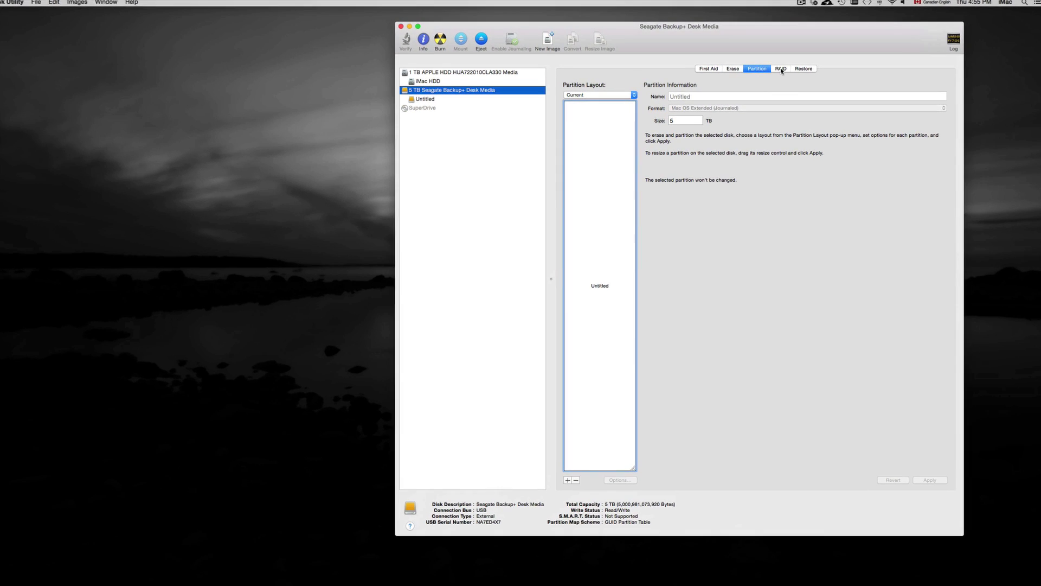
drag(826, 36, 798, 36)
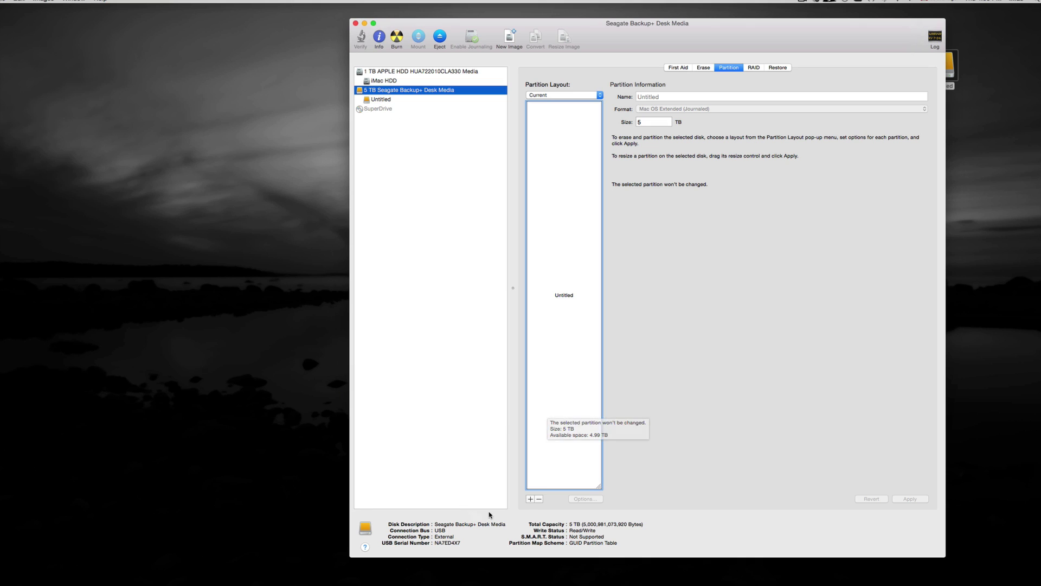
click(531, 499)
click(572, 363)
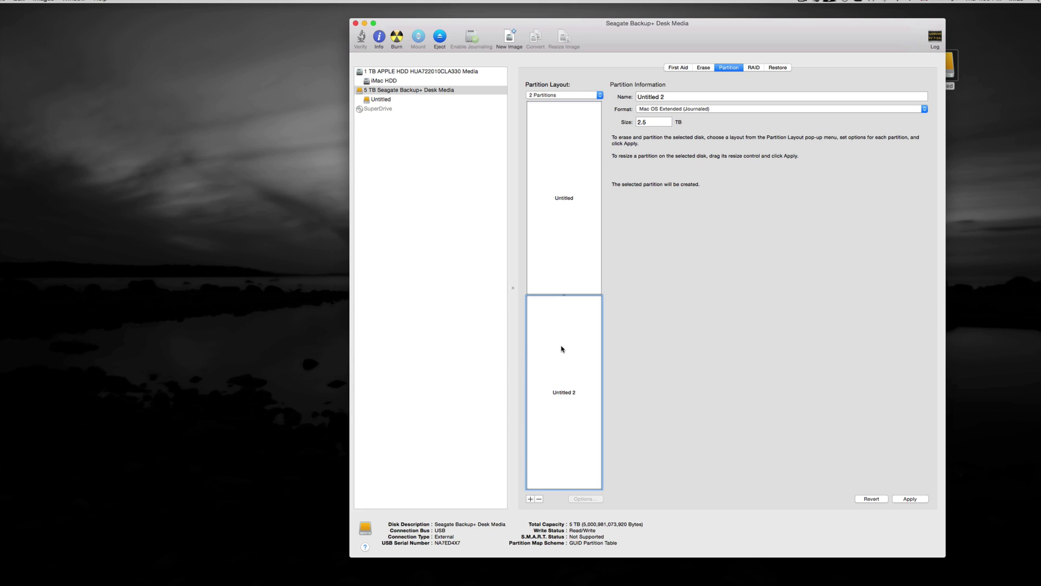
click(650, 123)
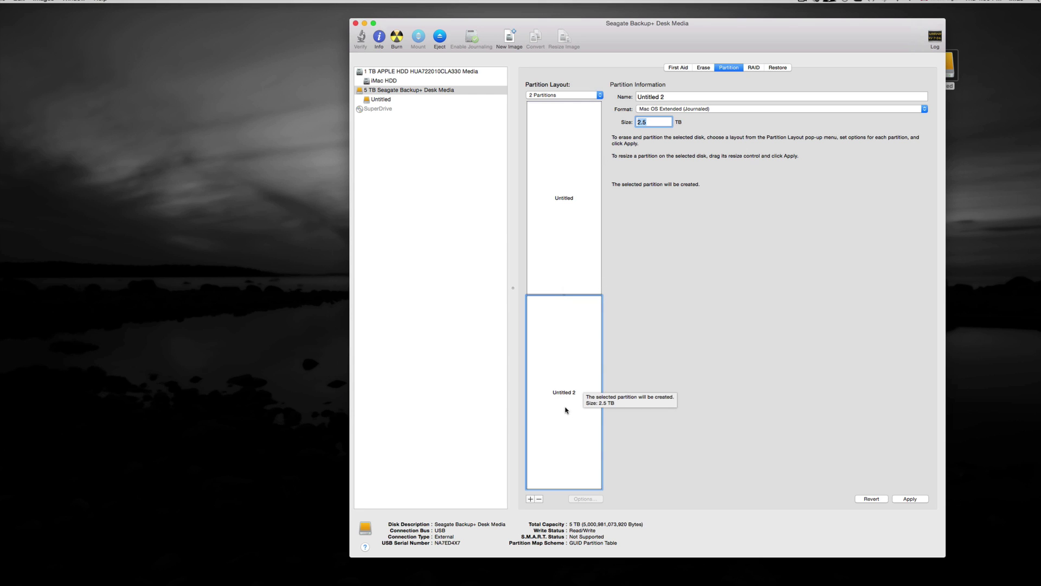
Split the second partition of the Seagate layout to add a third, and check the details of each partition
click(531, 499)
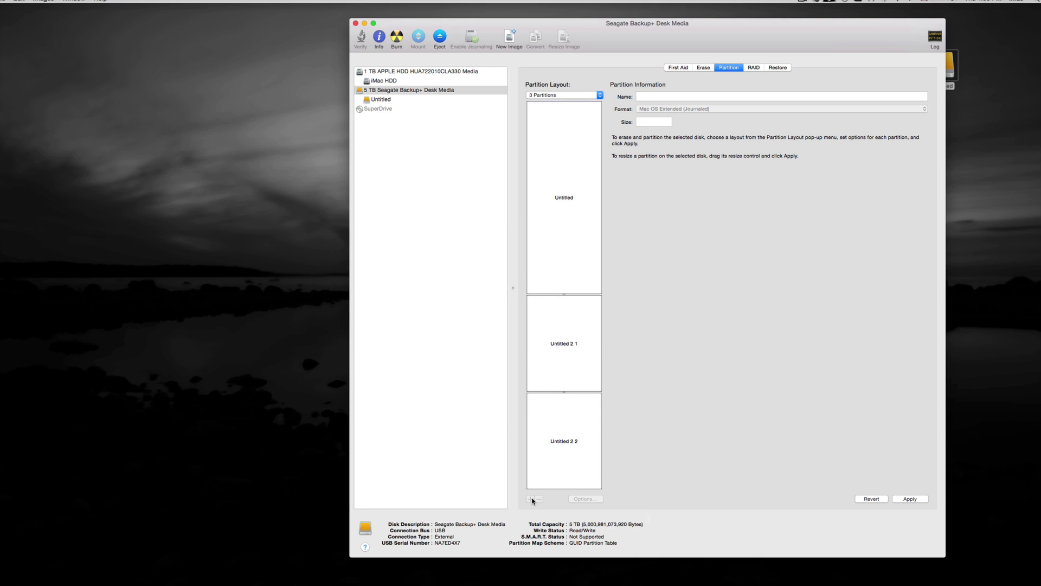
click(581, 239)
click(583, 370)
click(564, 269)
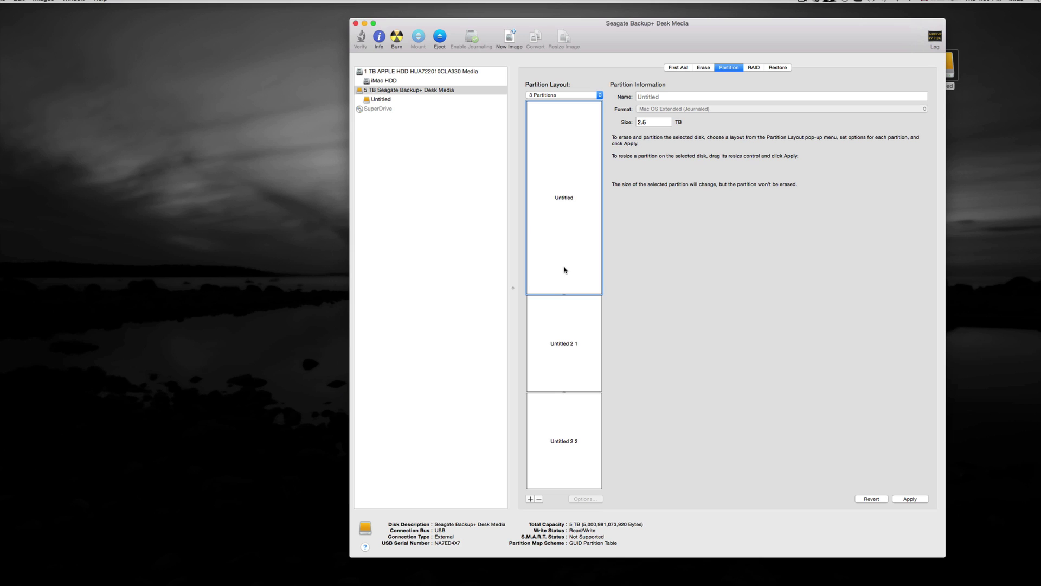
click(577, 374)
click(576, 429)
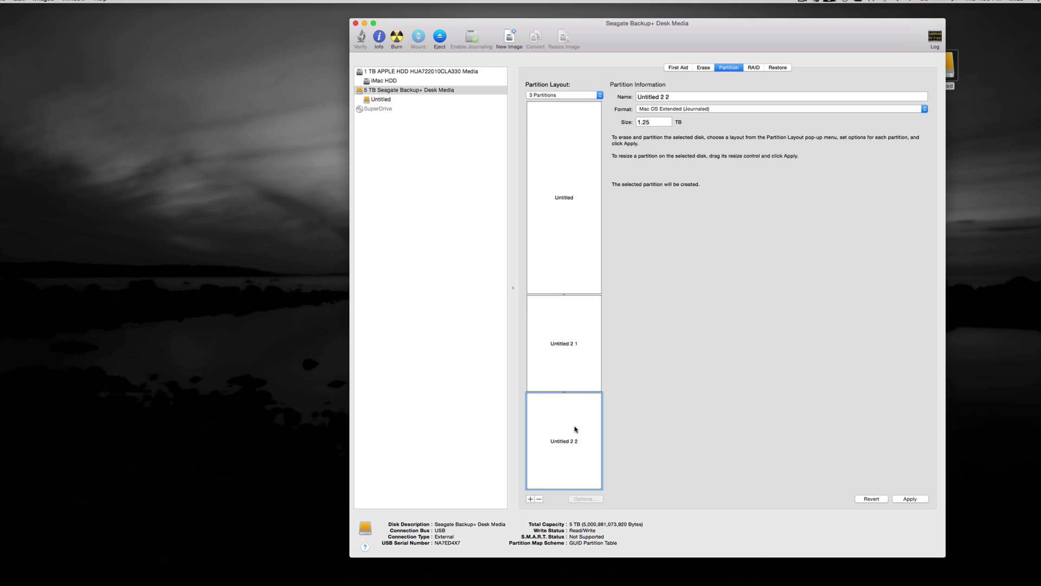
click(577, 364)
Set the size of the first partition, Untitled, to 3 TB
click(580, 250)
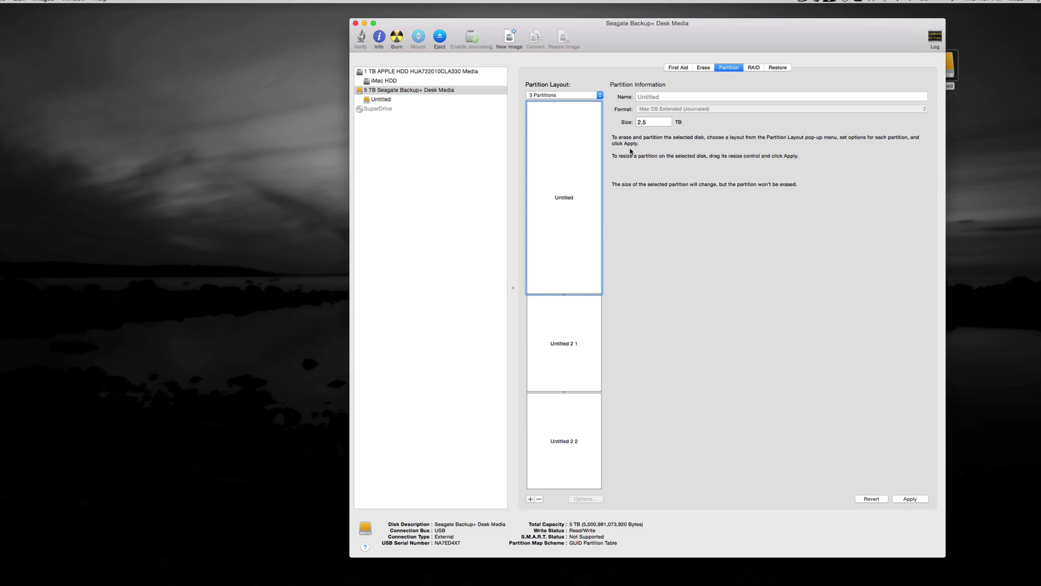
click(531, 121)
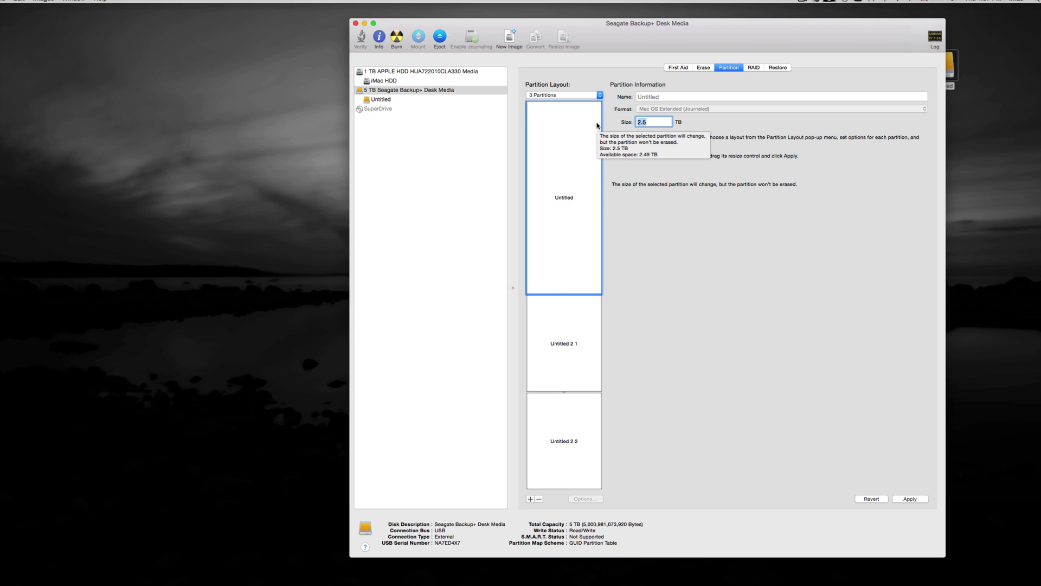
text(3)
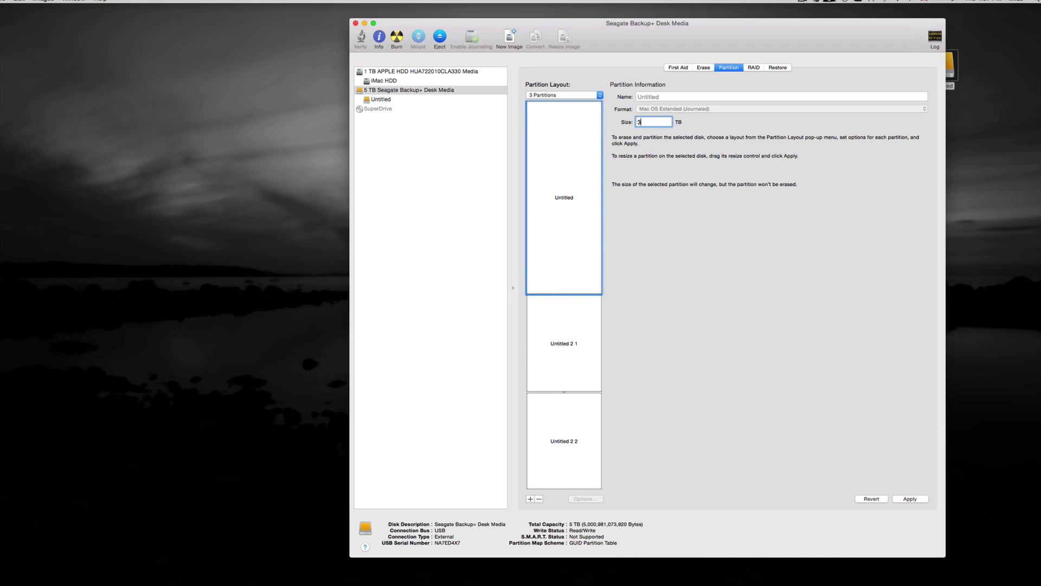
key(Return)
Set the size of the middle partition to 1 GB and the last partition to 1 TB
click(573, 380)
double_click(652, 121)
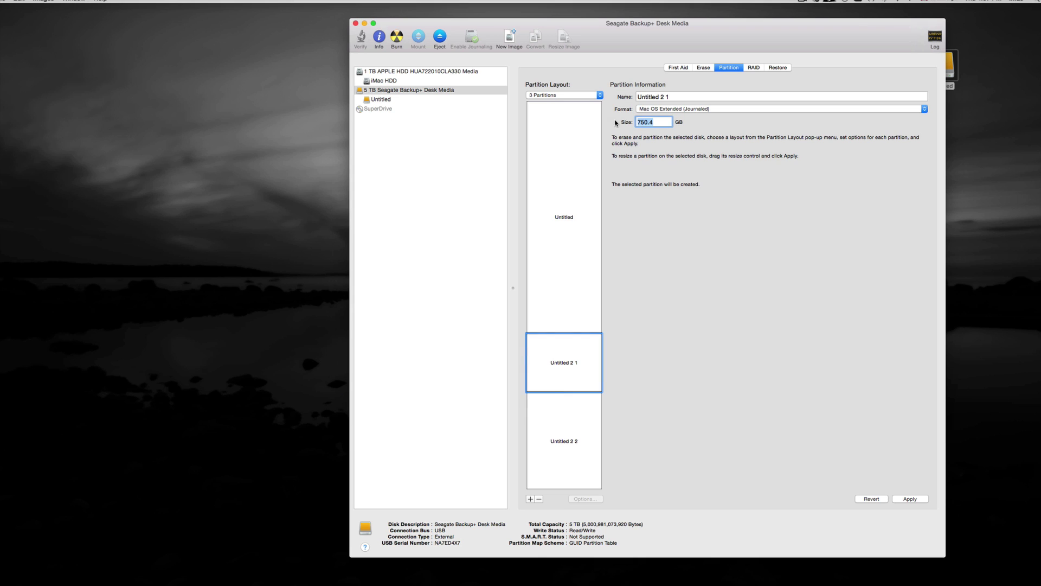
text(1)
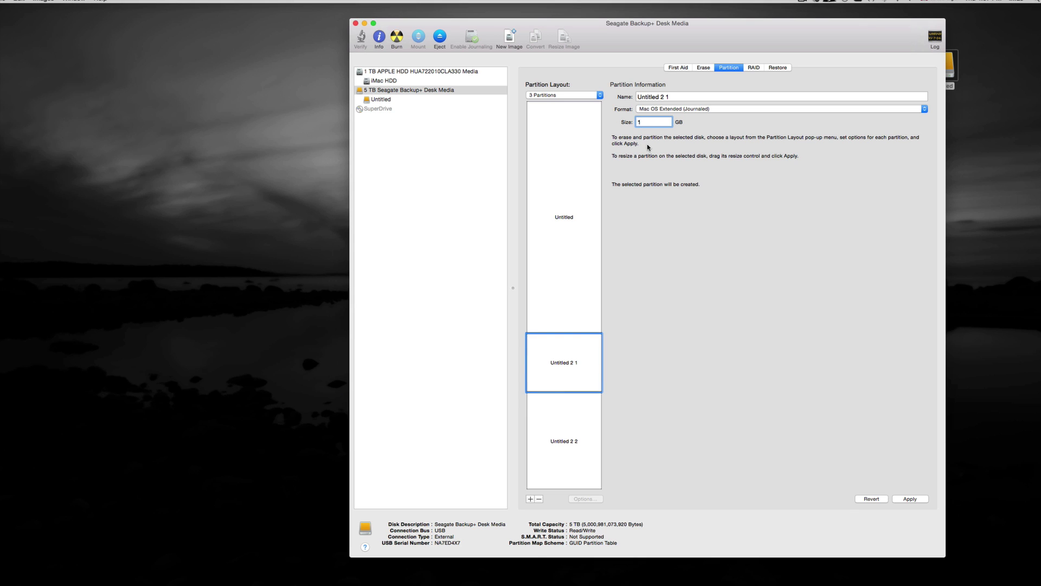
click(584, 413)
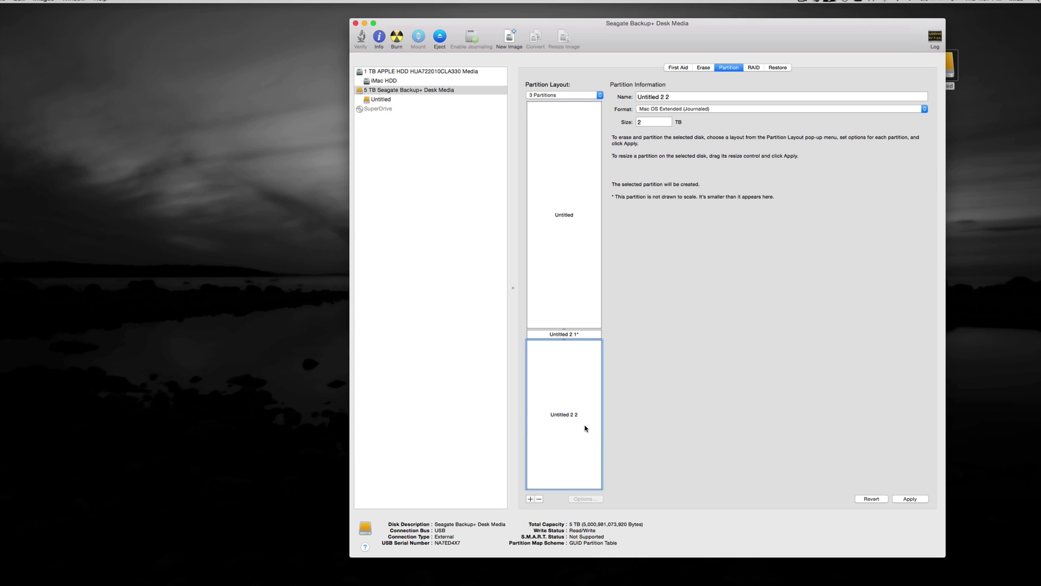
click(654, 121)
text(1)
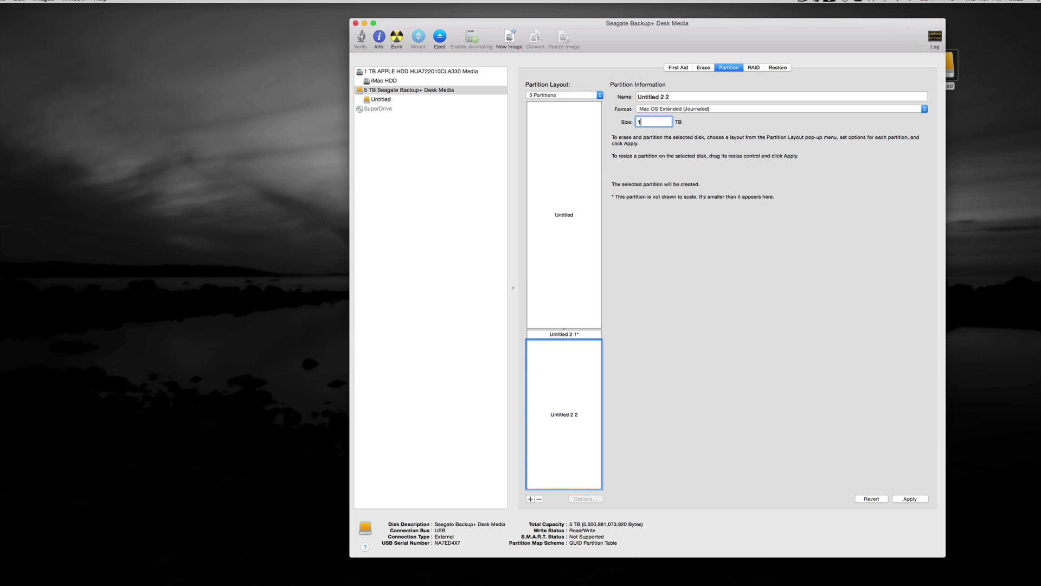
Check the name, format and size of each of the three partitions
click(586, 283)
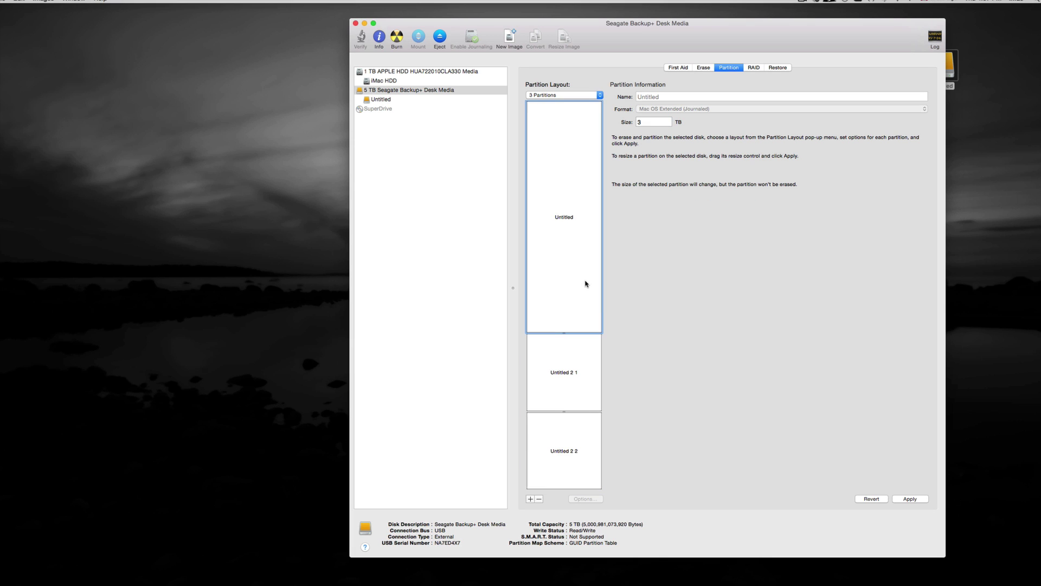
click(580, 353)
click(583, 438)
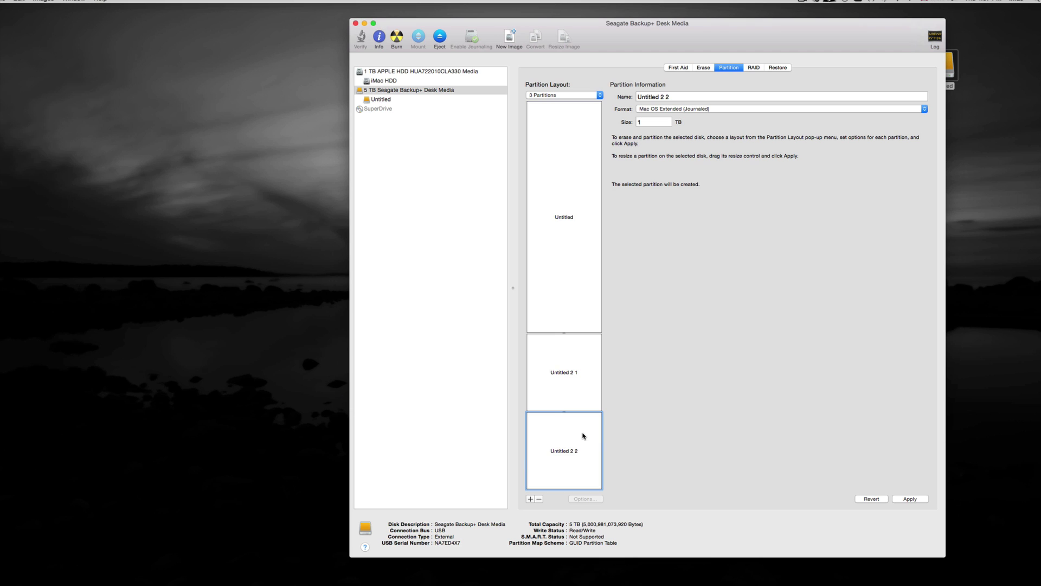
click(583, 358)
click(581, 299)
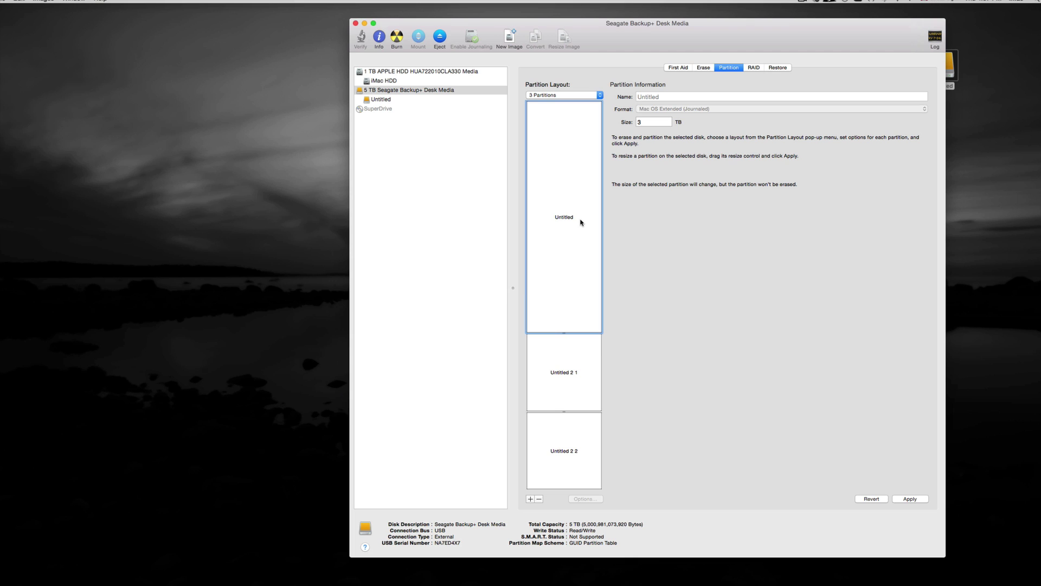
click(576, 355)
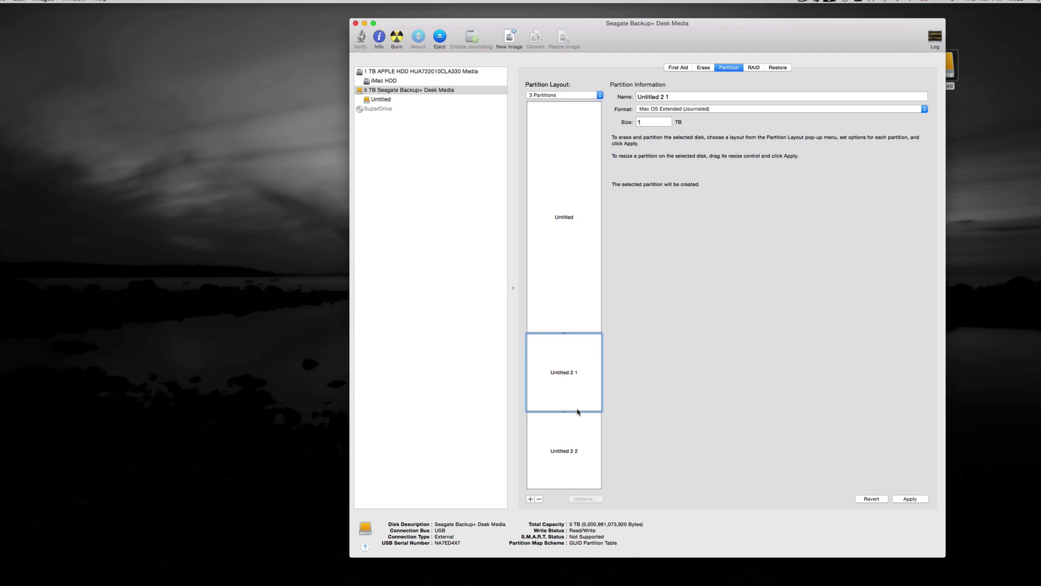
Try ExFAT as the last partition's format and switch it back to Mac OS Extended (Journaled)
click(578, 435)
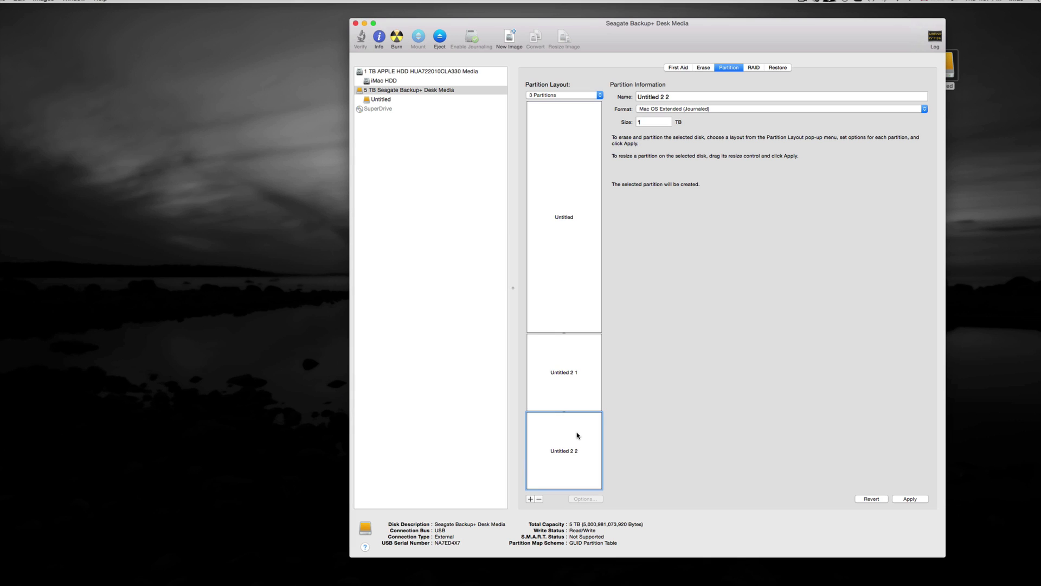
click(926, 109)
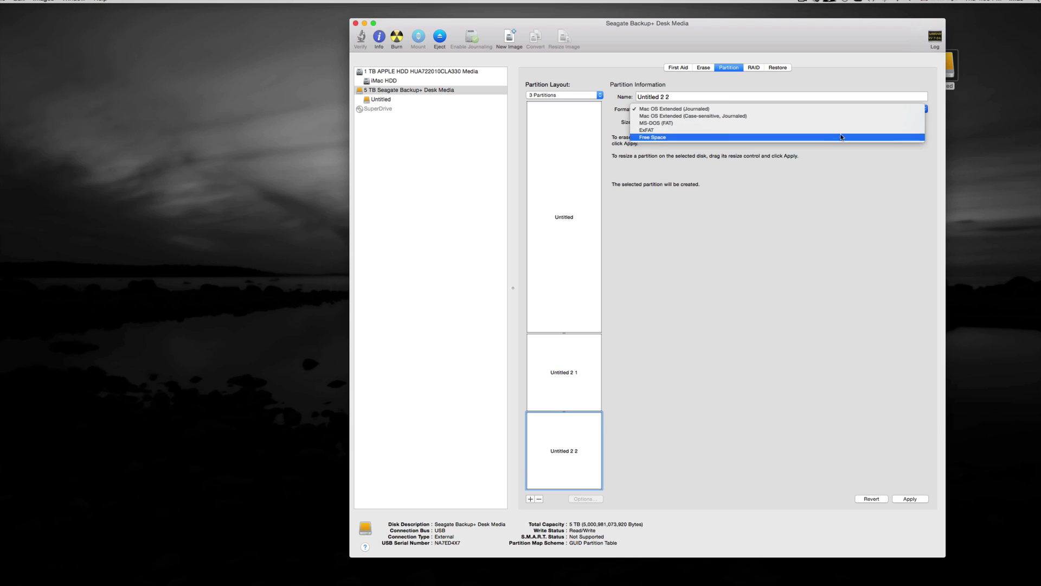
click(732, 130)
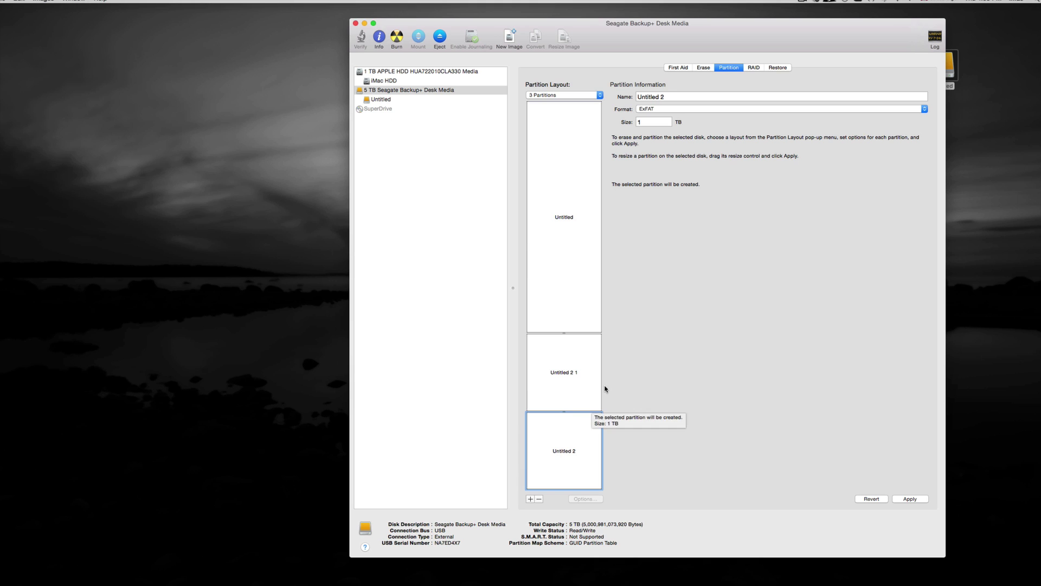
click(923, 109)
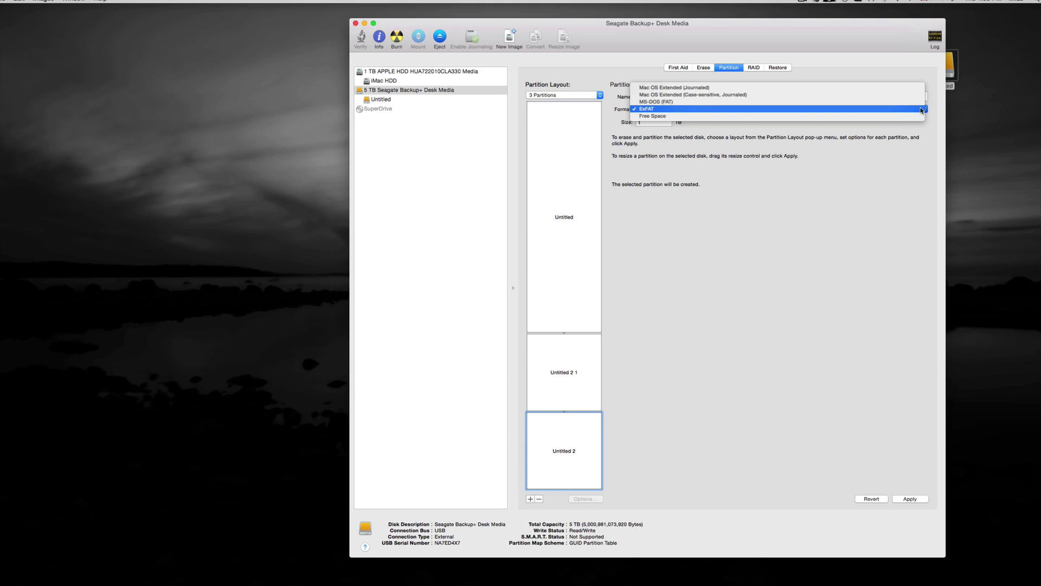
click(885, 88)
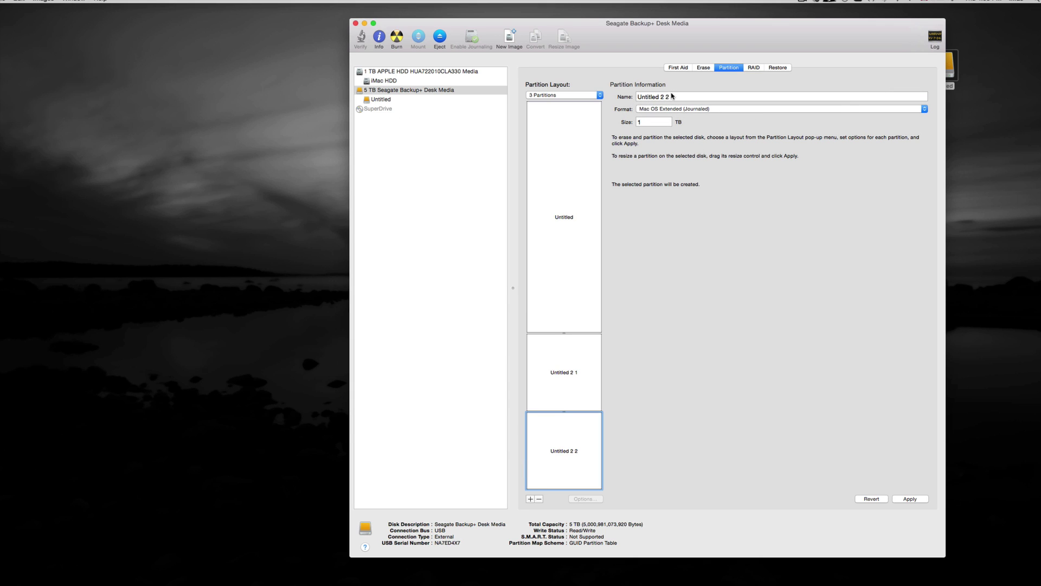
Name the last partition Photos and the middle partition BackUp ALL
drag(672, 96, 627, 93)
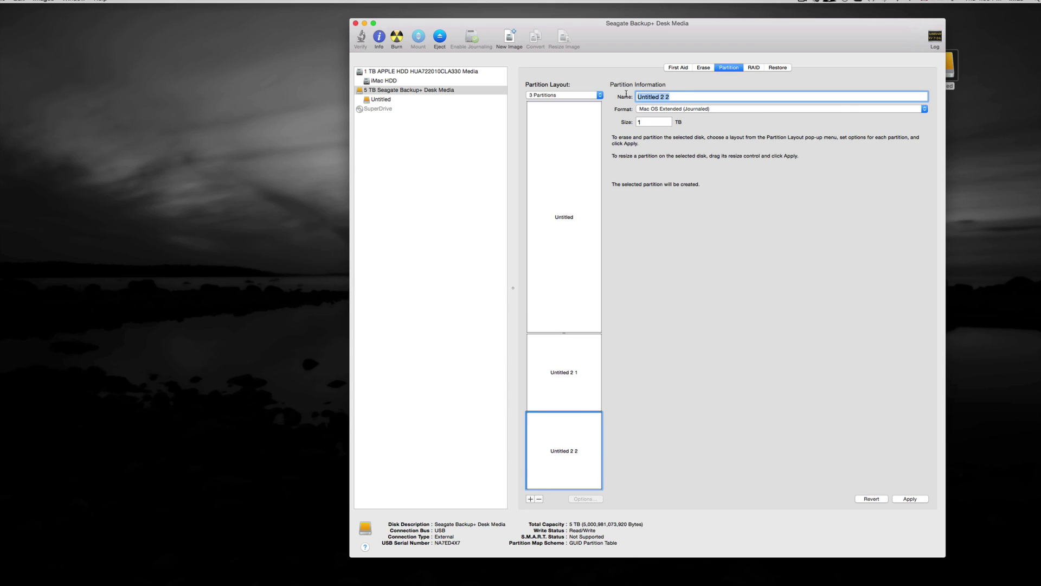
text(Ph)
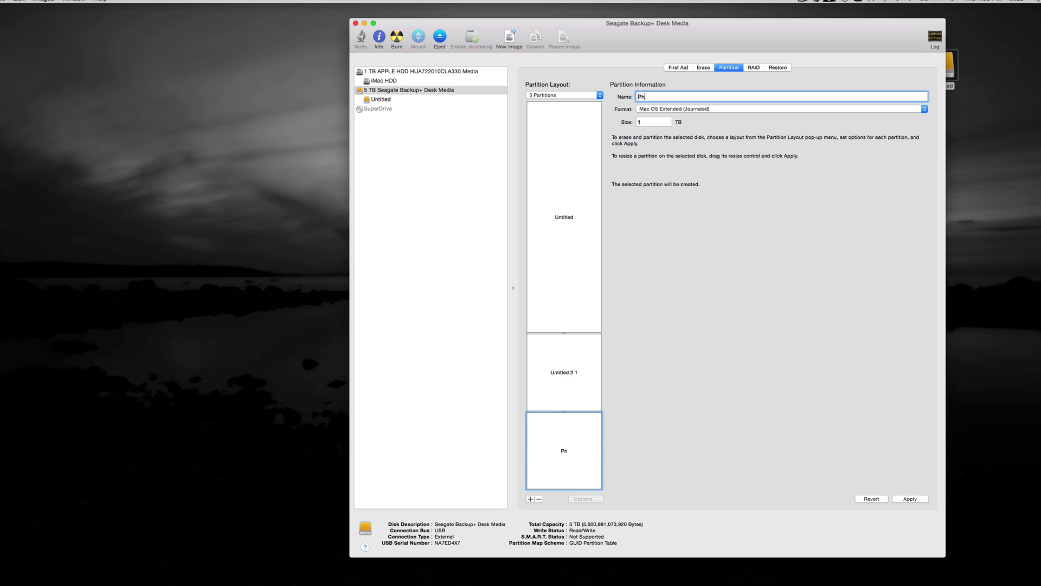
text(otos)
click(576, 373)
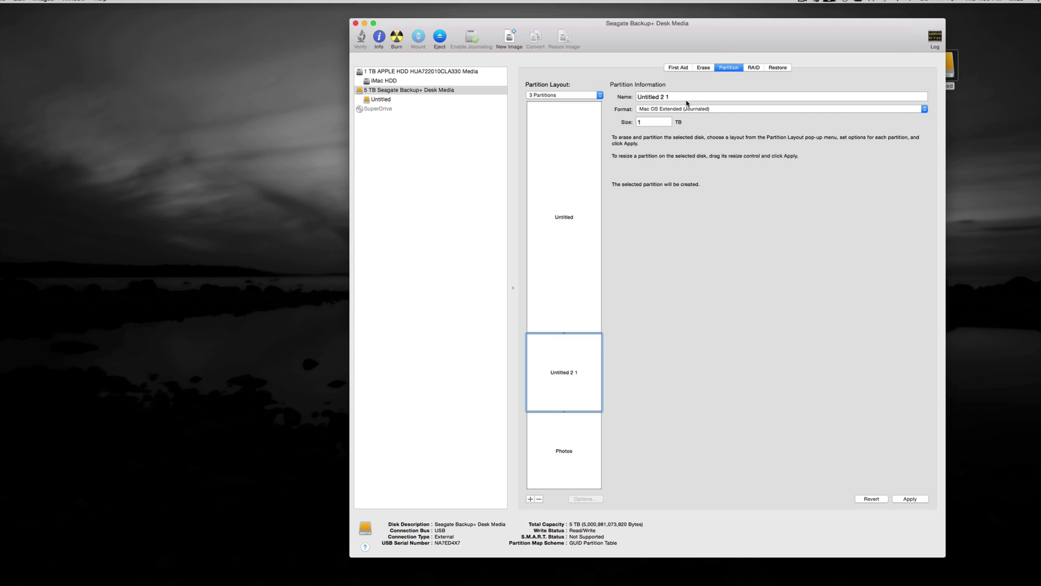
key(Tab)
text(BackUp ALL)
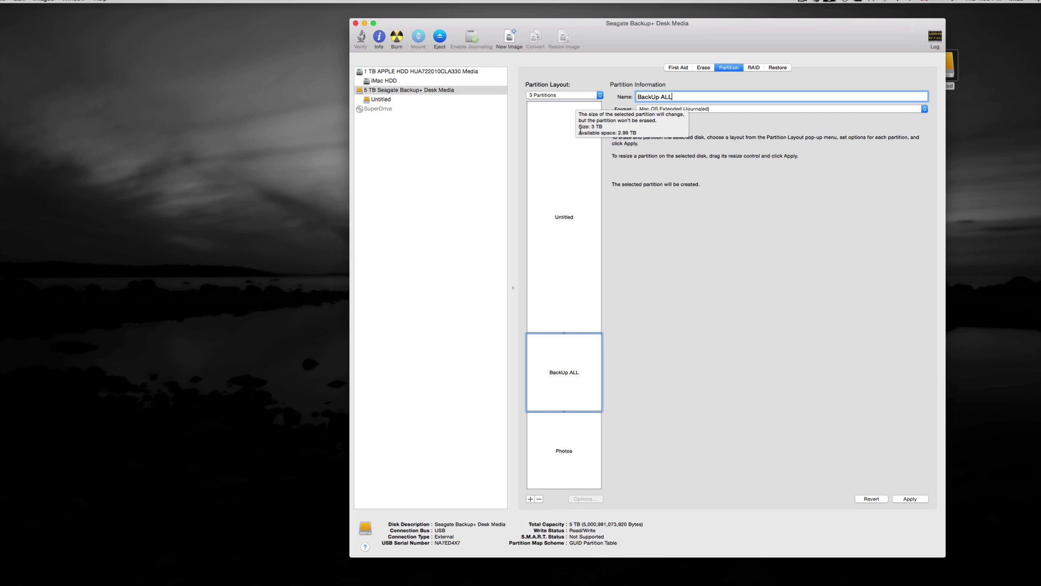
Review the three partitions, then apply the layout to the Seagate disk and confirm the partitioning
click(574, 202)
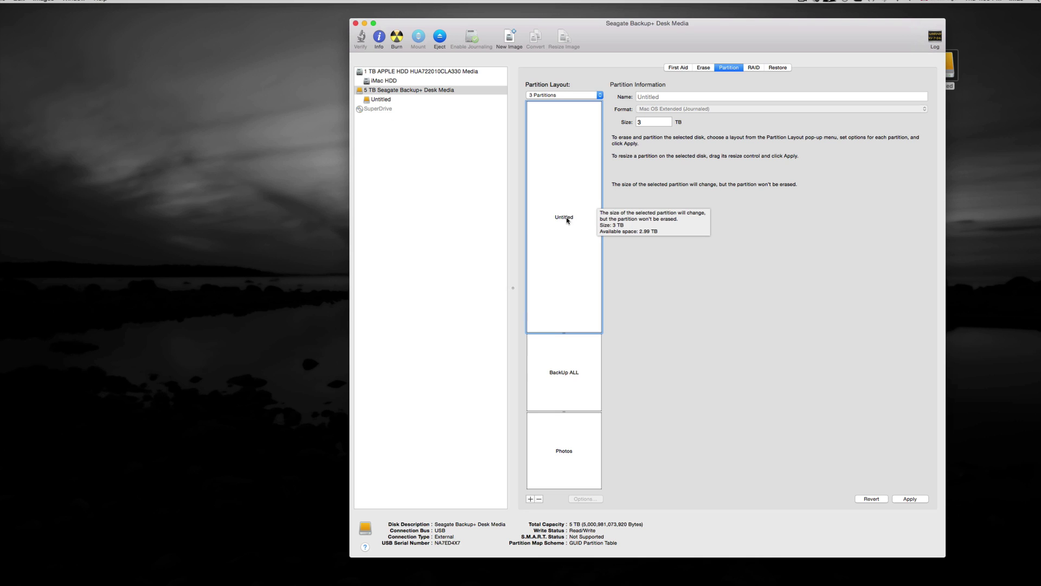
click(569, 361)
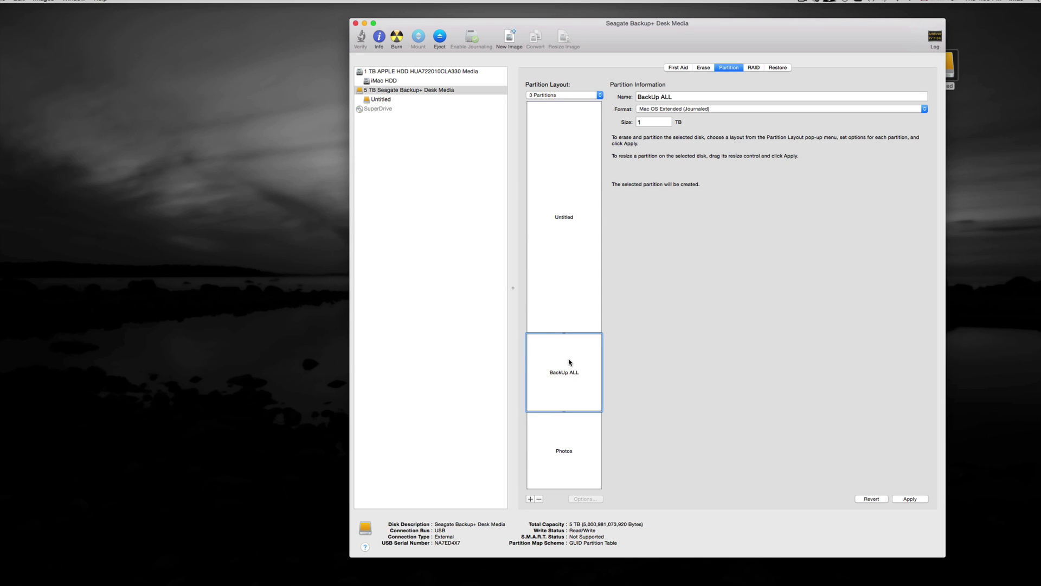
click(570, 464)
click(568, 299)
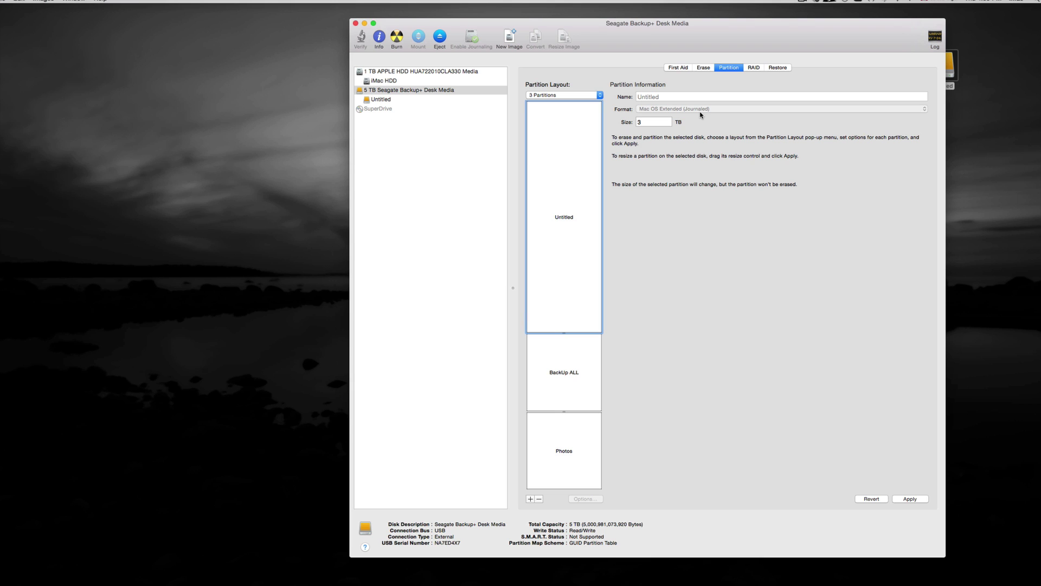
click(908, 499)
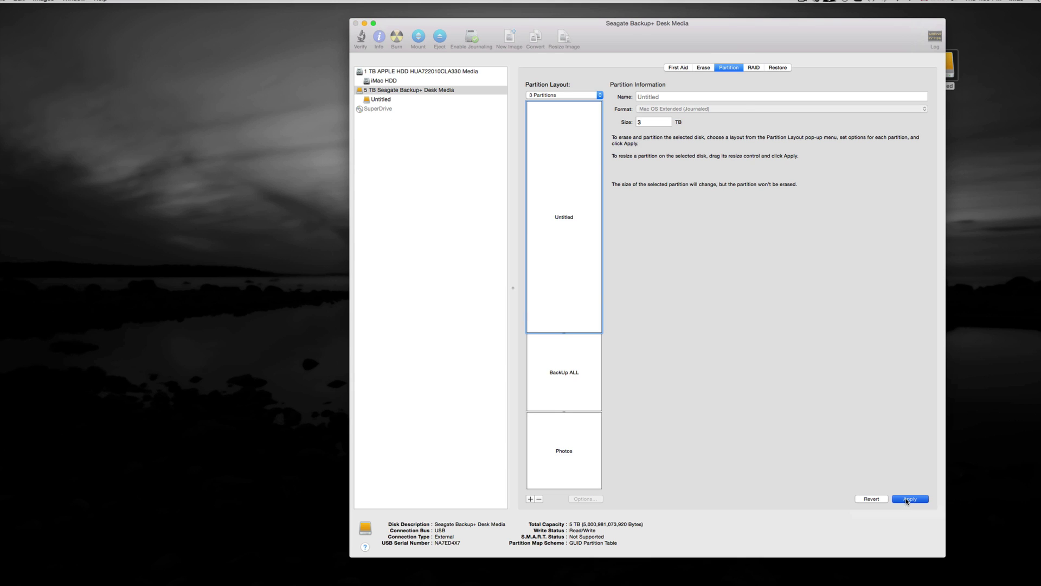
click(711, 150)
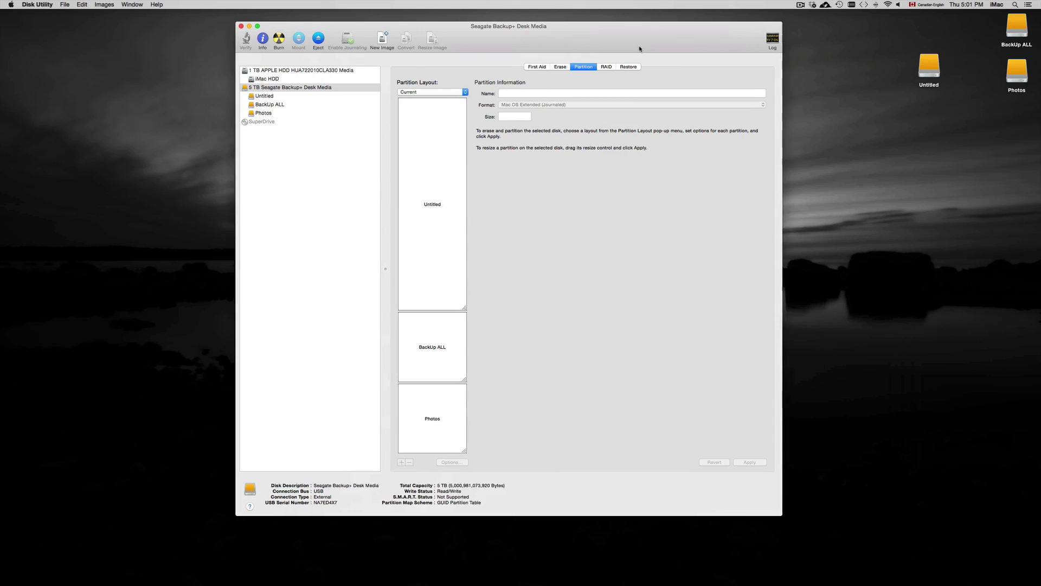
Line up the BackUp ALL, Photos and Untitled drive icons in one column on the desktop
drag(929, 66, 909, 126)
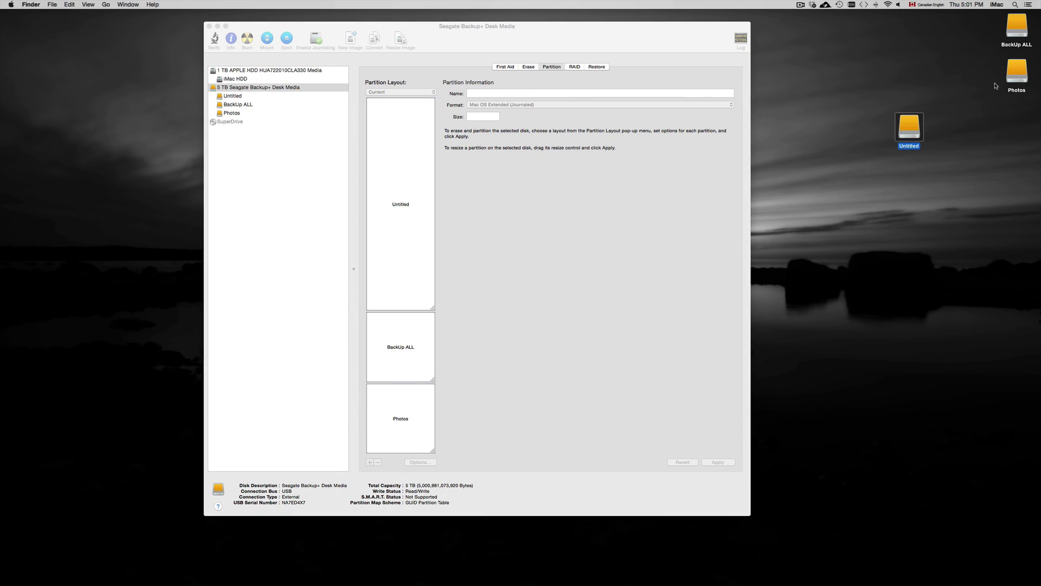
drag(1012, 76, 900, 90)
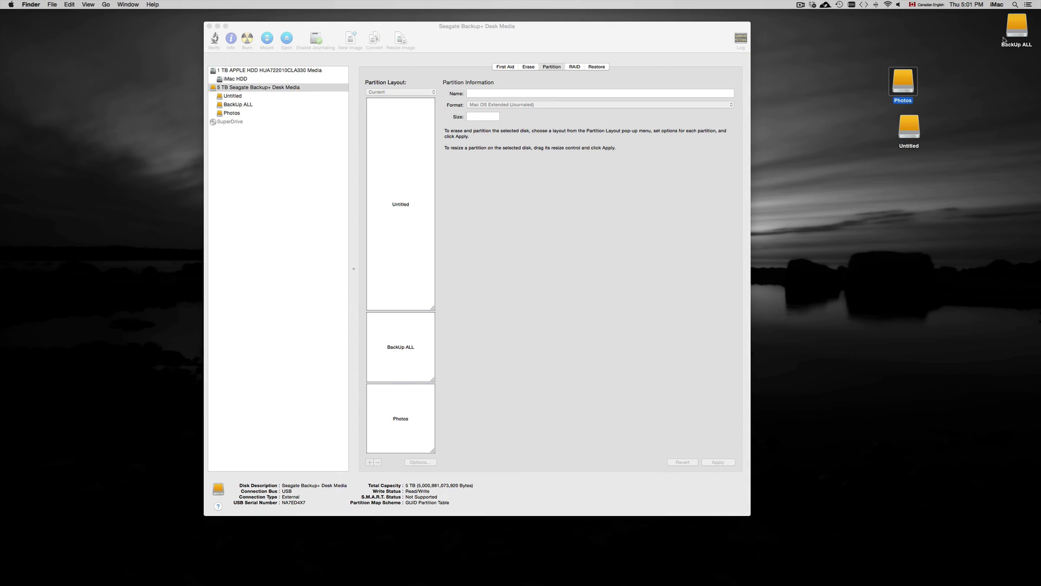
drag(1009, 33, 906, 37)
drag(903, 81, 906, 73)
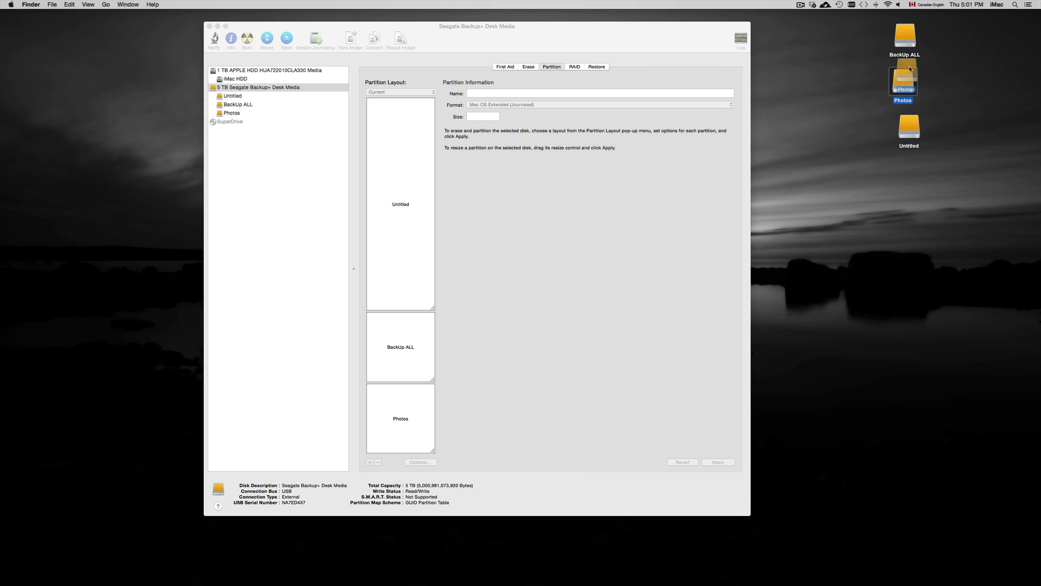
drag(909, 125, 909, 125)
click(939, 132)
click(909, 132)
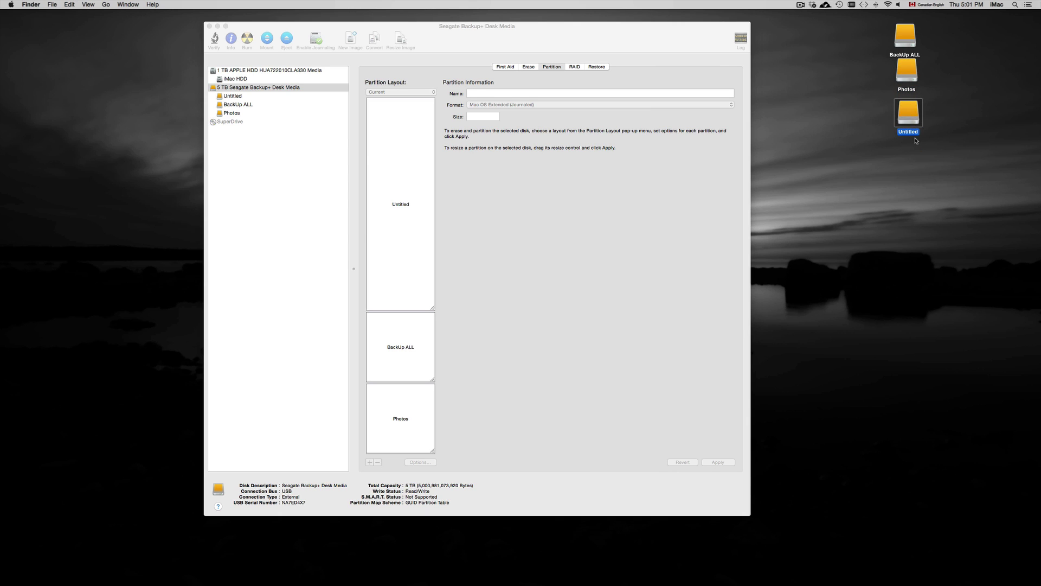
click(885, 149)
View the Time Machine status options, dismiss them and open System Preferences
click(839, 4)
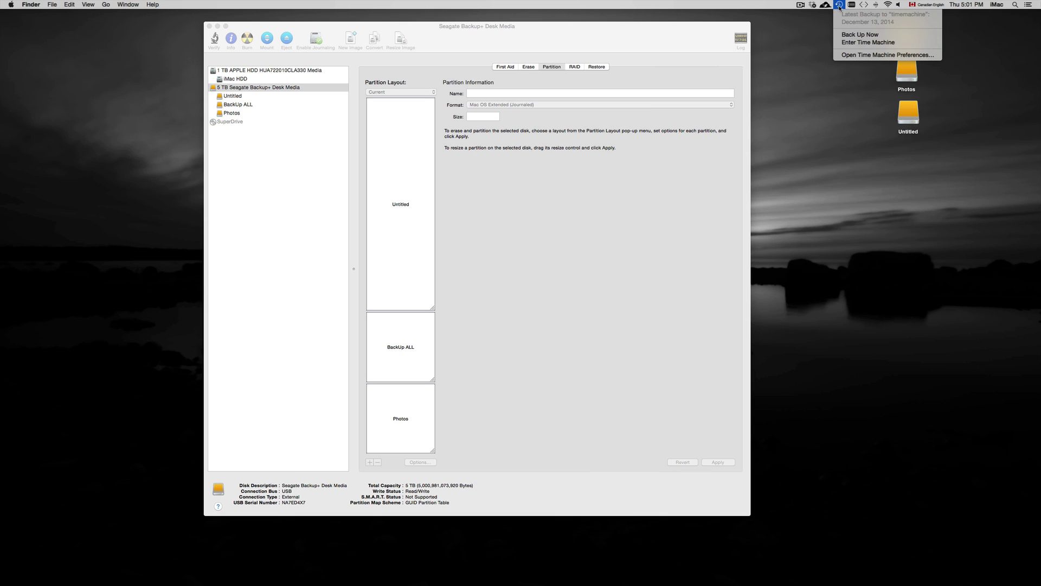
click(822, 61)
click(418, 579)
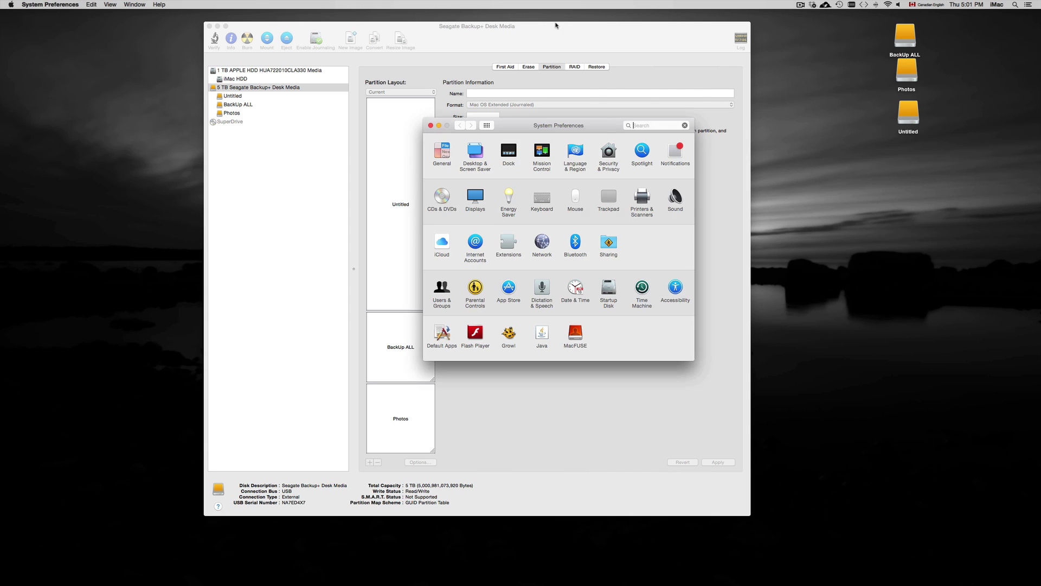
Switch to Disk Utility and move its window aside on the desktop
click(540, 39)
drag(540, 39, 488, 38)
click(601, 129)
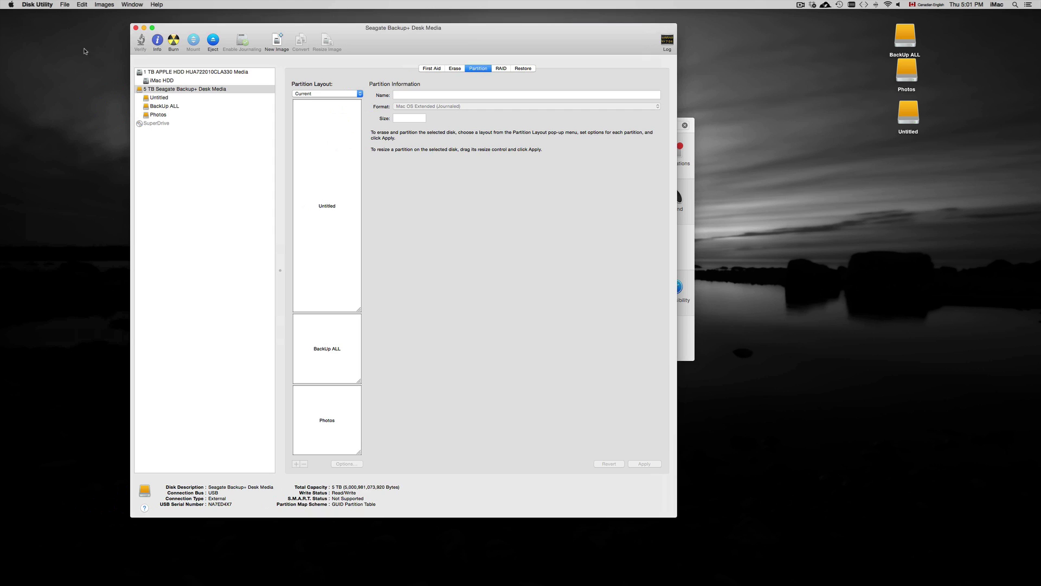
Close Disk Utility and open the Time Machine settings in System Preferences
click(135, 28)
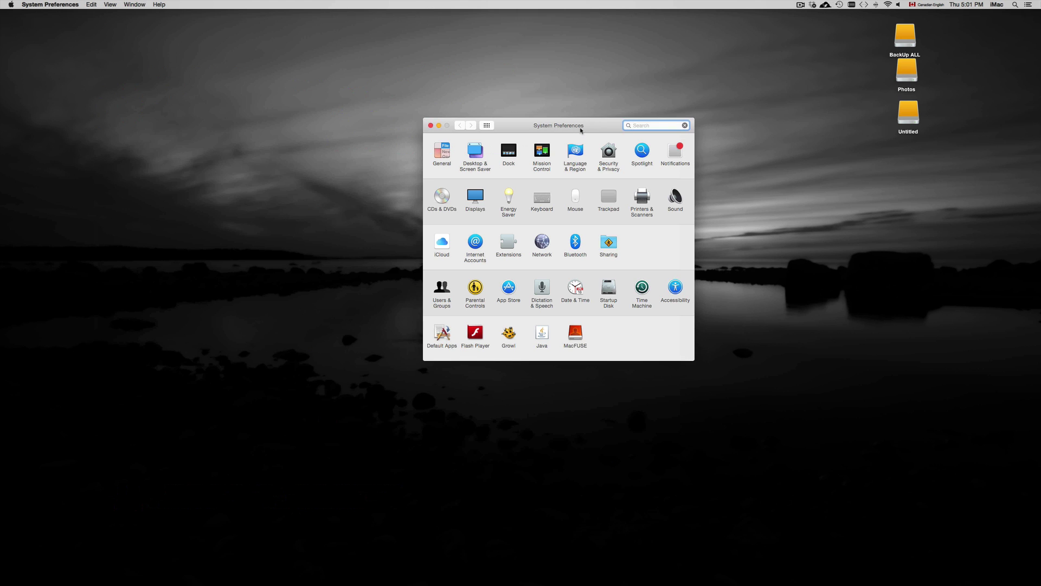
drag(595, 127, 604, 103)
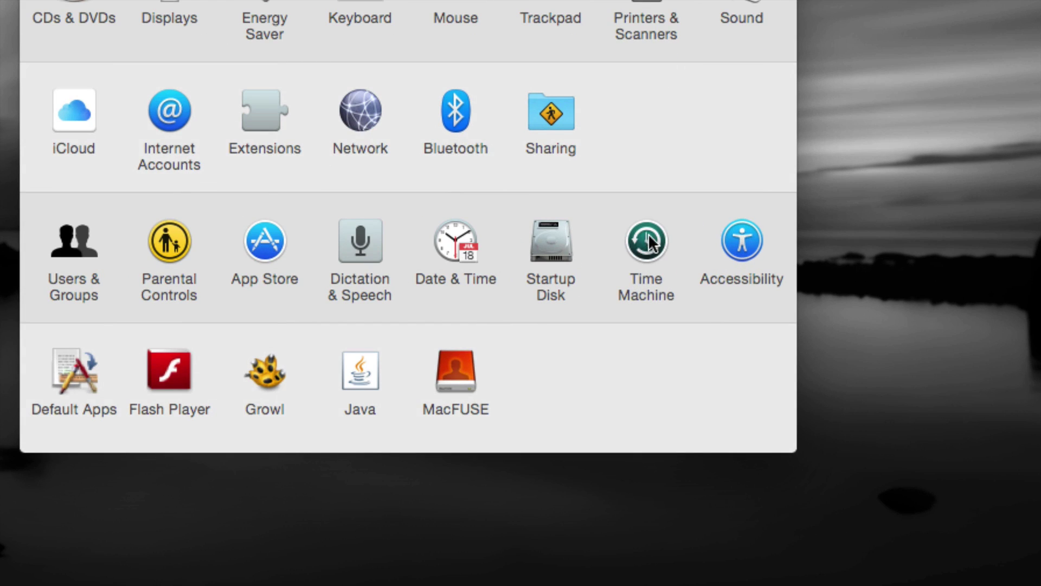
click(649, 233)
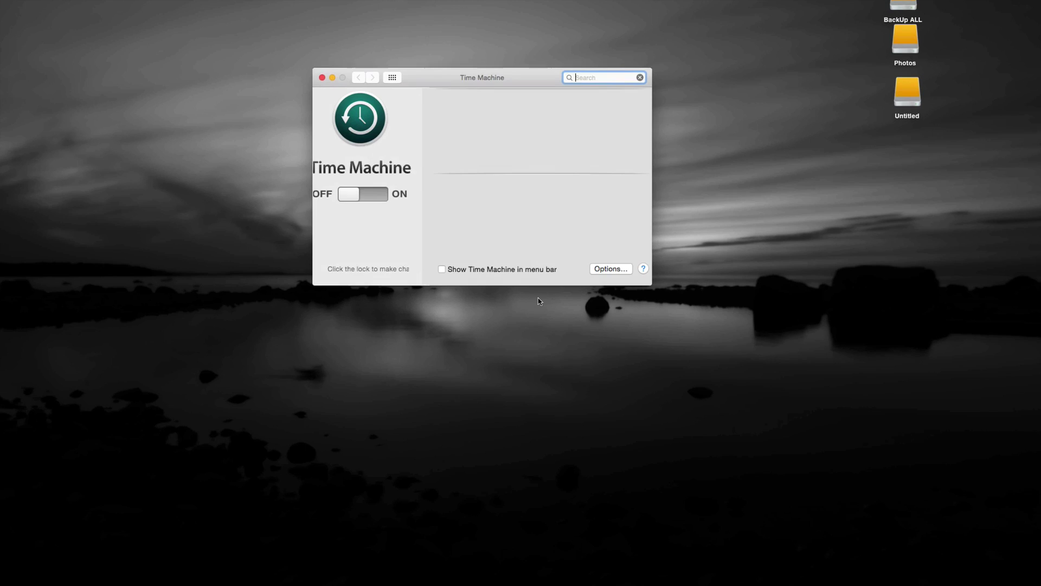
Review the backup disks listed in the Time Machine settings, from Time Machine AC to Untitled
scroll(568, 181, down, 3)
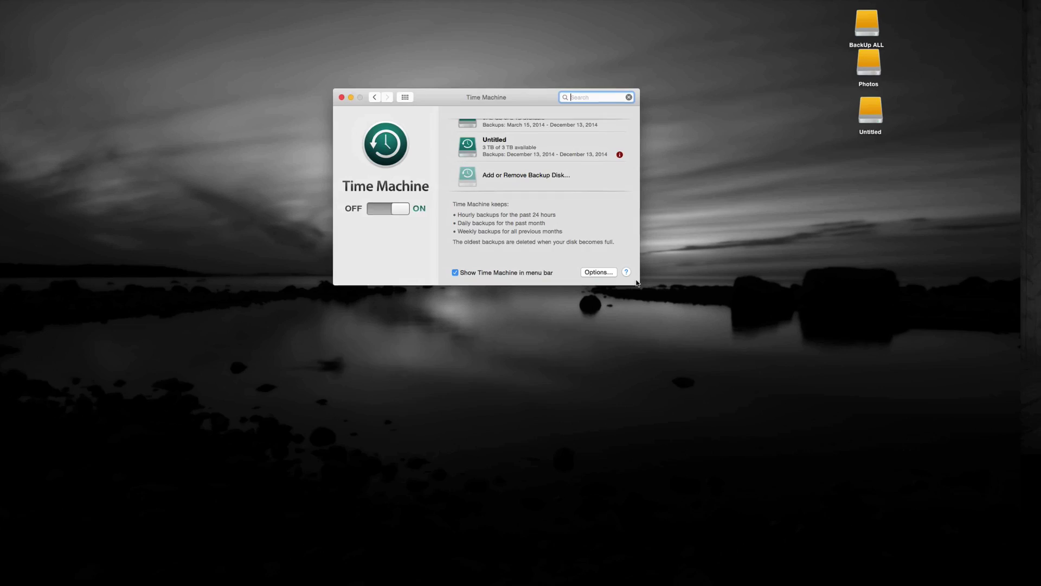
key(Escape)
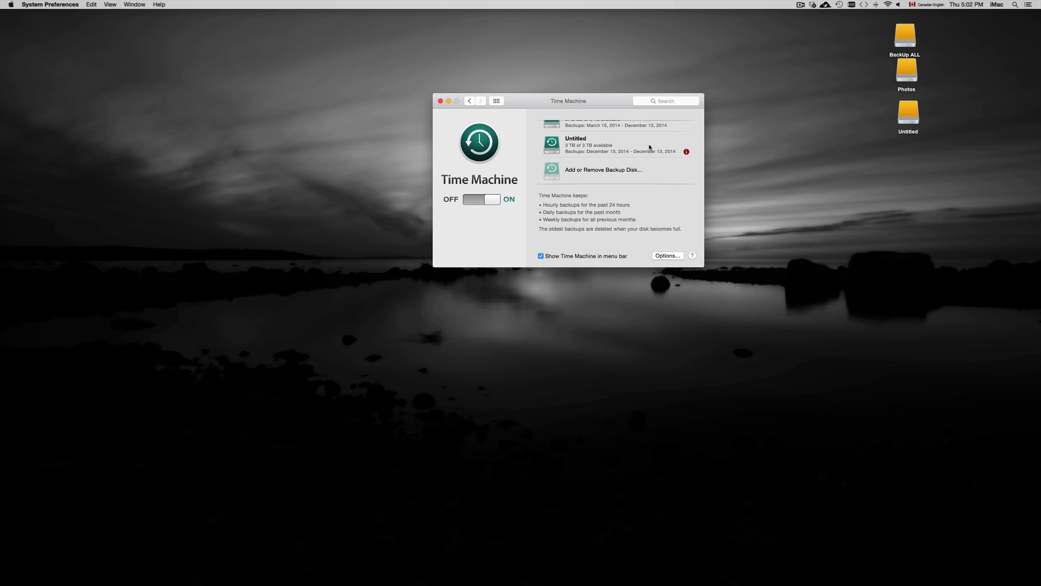
scroll(649, 146, up, 3)
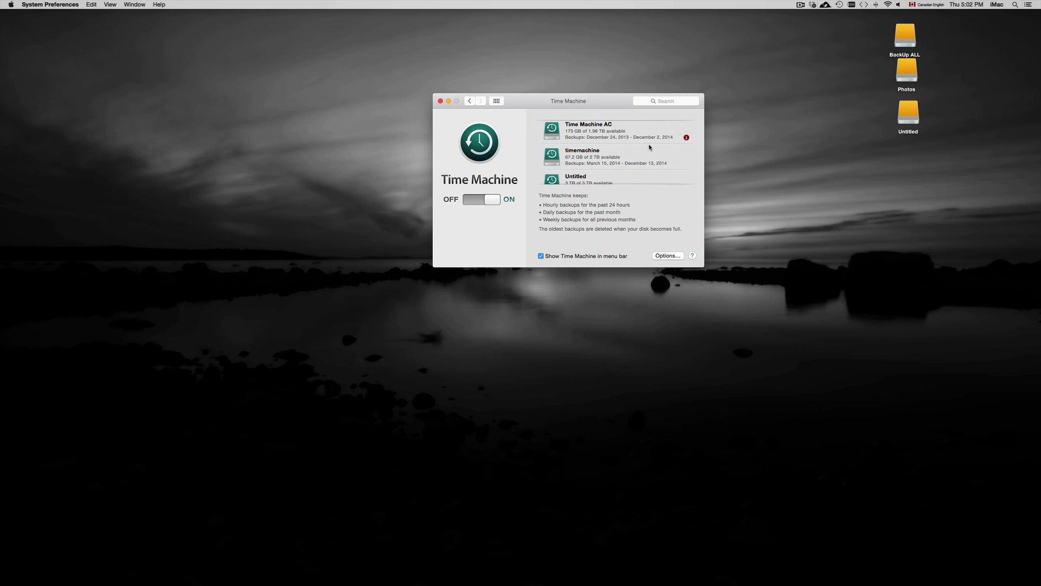
scroll(649, 144, down, 2)
scroll(649, 144, up, 2)
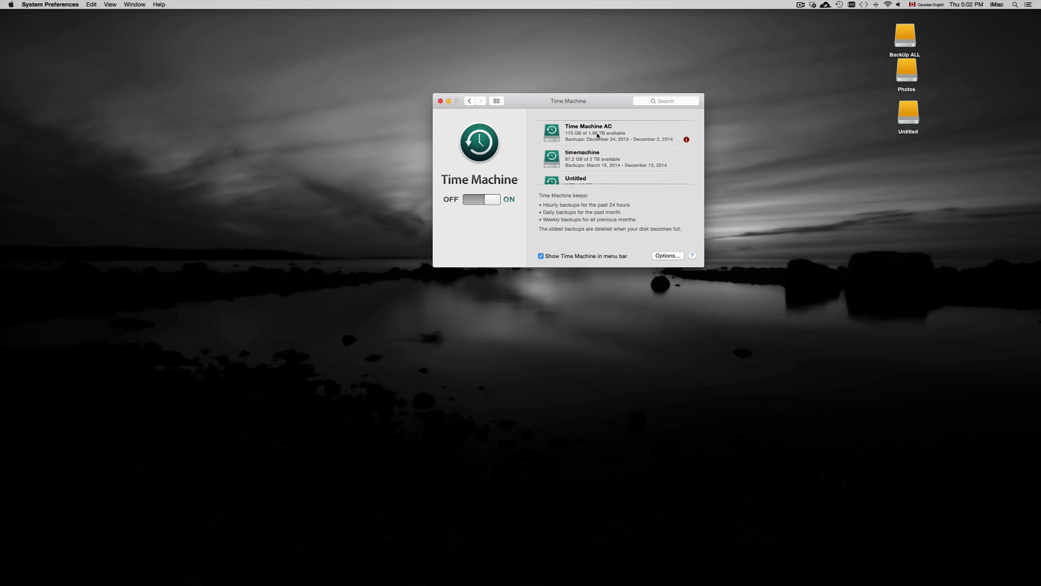
scroll(618, 152, down, 2)
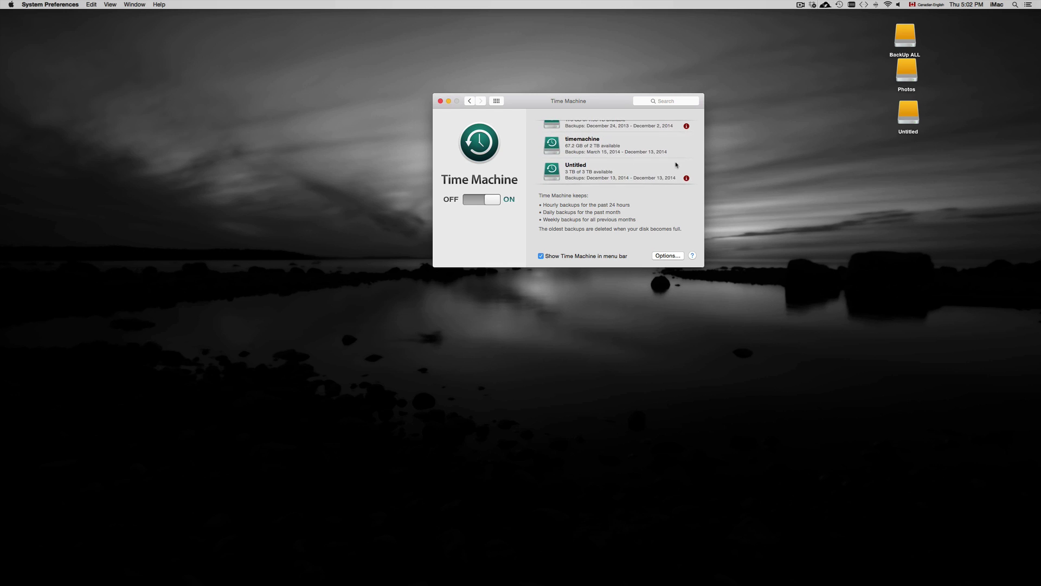
Move the Untitled drive icon apart from the BackUp ALL and Photos icons on the desktop
drag(908, 114, 875, 112)
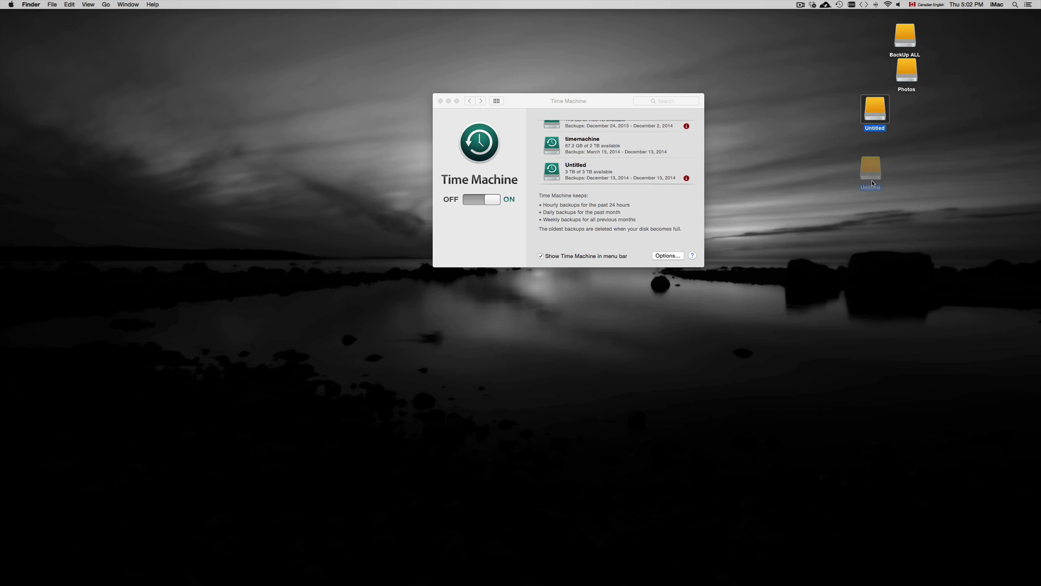
drag(871, 180, 871, 184)
click(924, 172)
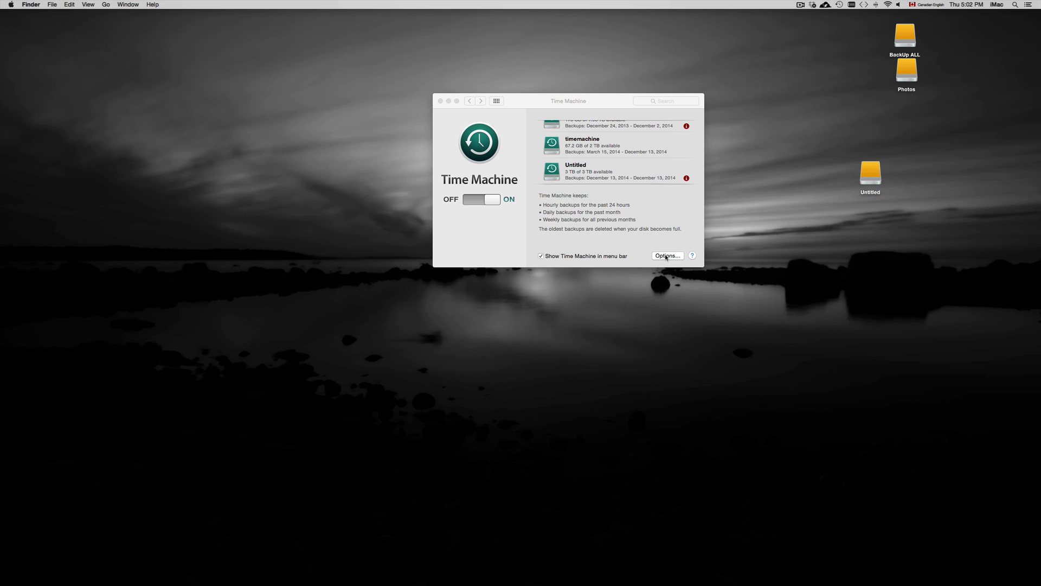
Shift the Time Machine window slightly, view the items excluded from backups and dismiss the list without saving
drag(599, 104, 568, 94)
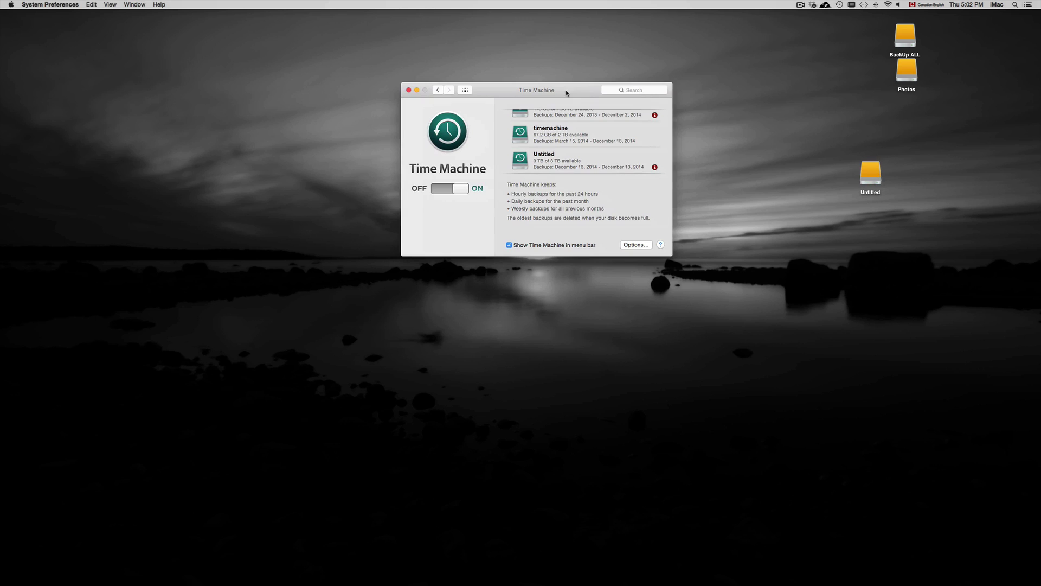
click(636, 245)
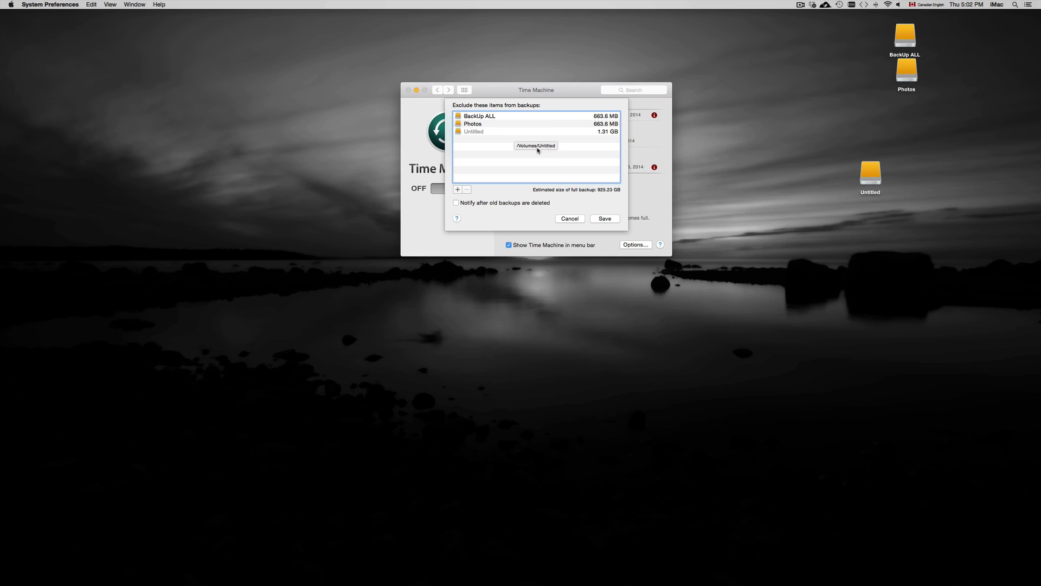
click(569, 219)
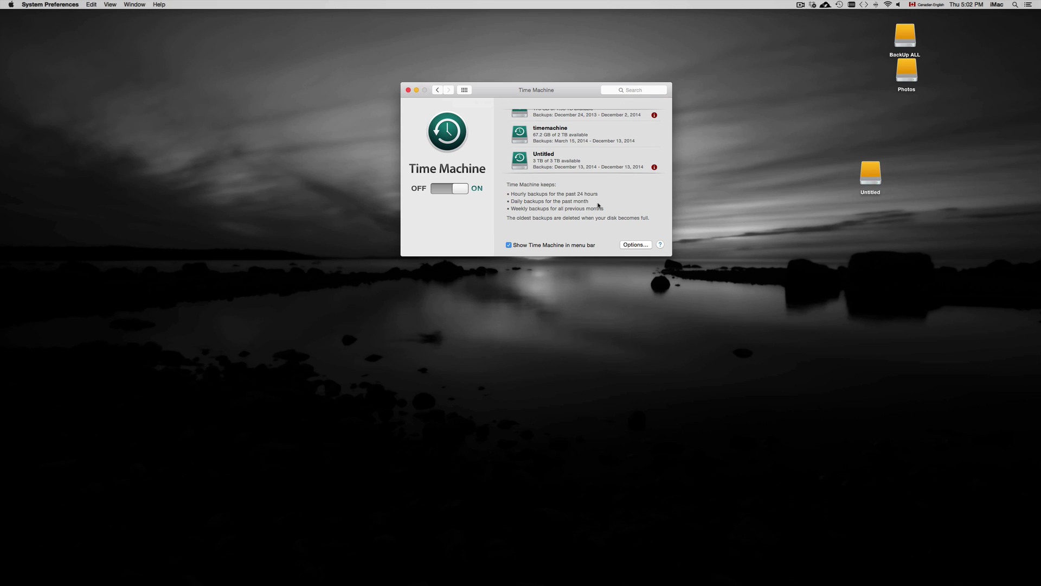
View the disks available for Time Machine backups, highlight the Untitled disk and dismiss the list without using it
scroll(603, 137, up, 2)
scroll(602, 134, down, 3)
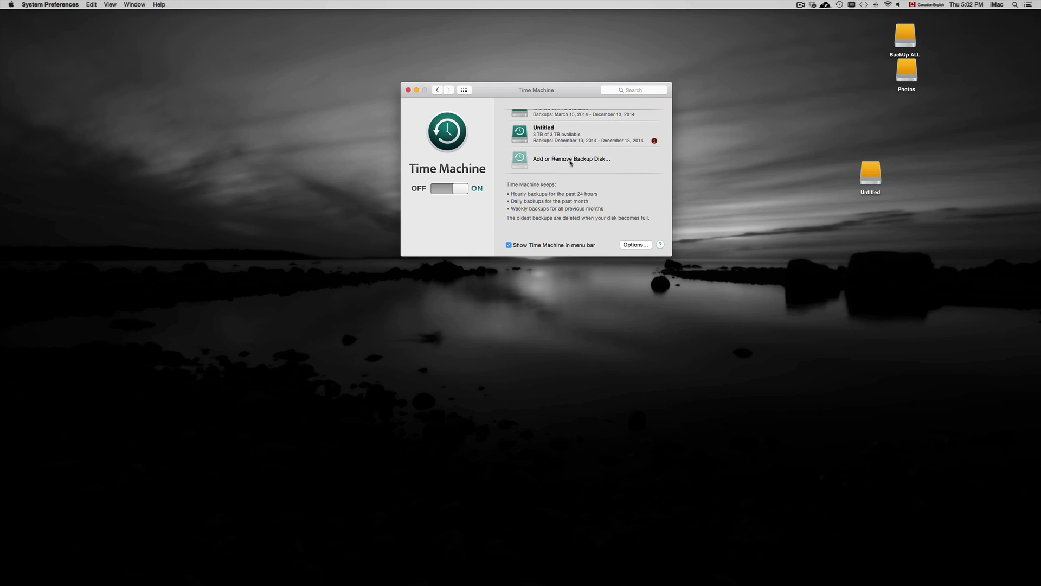
click(546, 159)
scroll(552, 187, down, 1)
scroll(552, 186, down, 2)
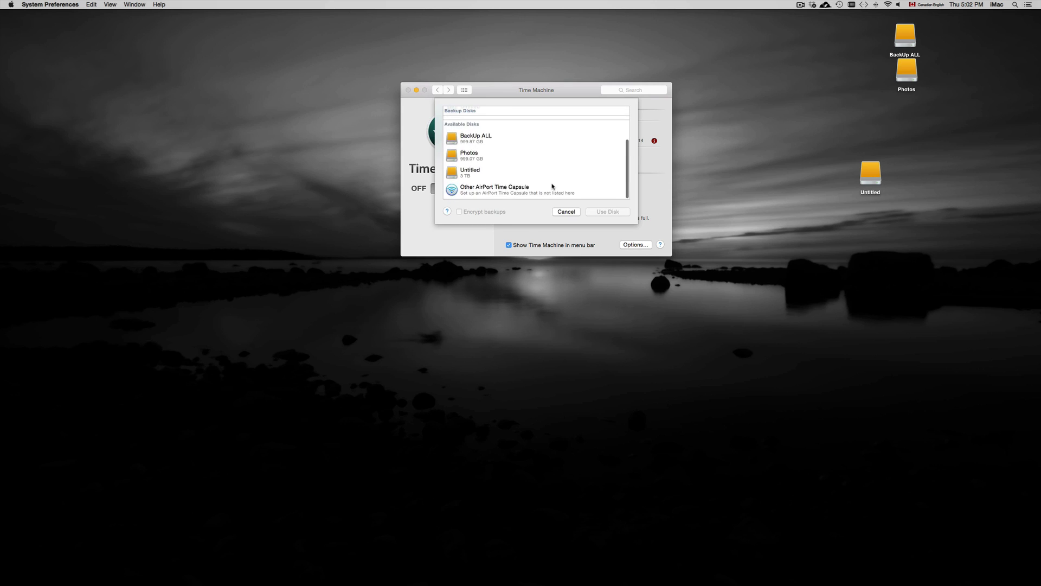
click(470, 174)
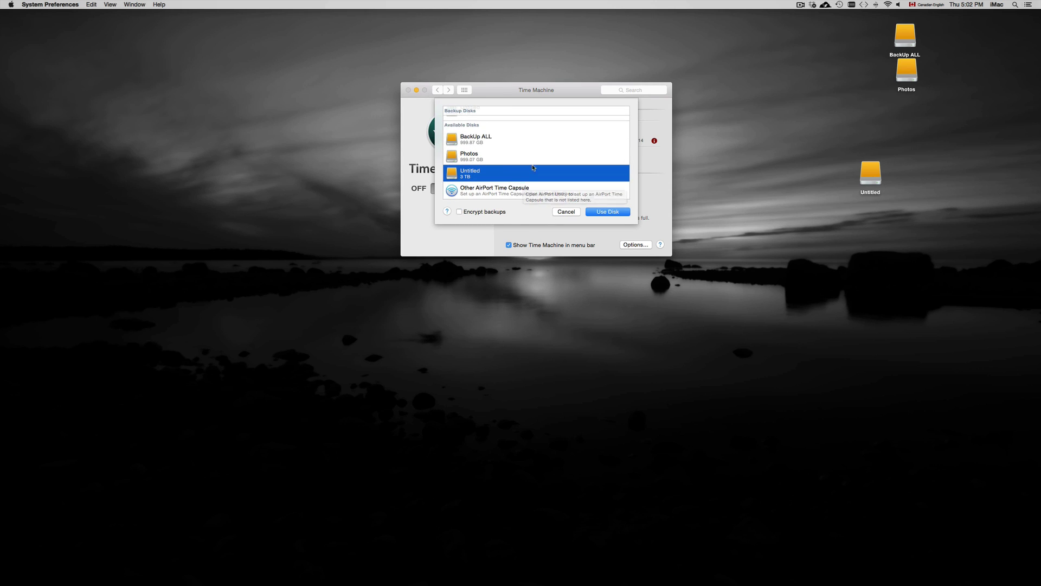
click(566, 212)
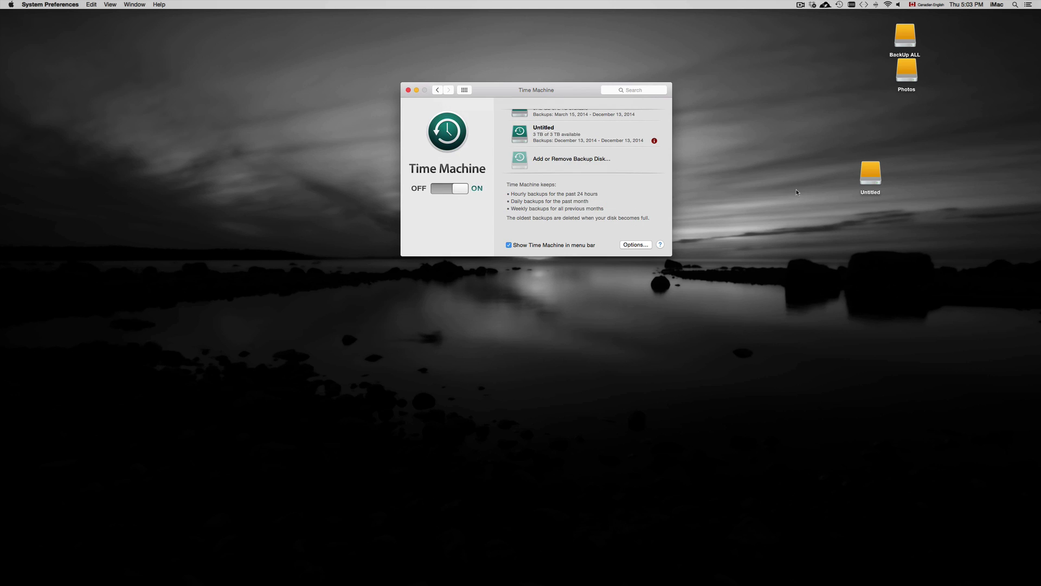
Rename the Untitled drive on the desktop as TimeMachine
click(870, 190)
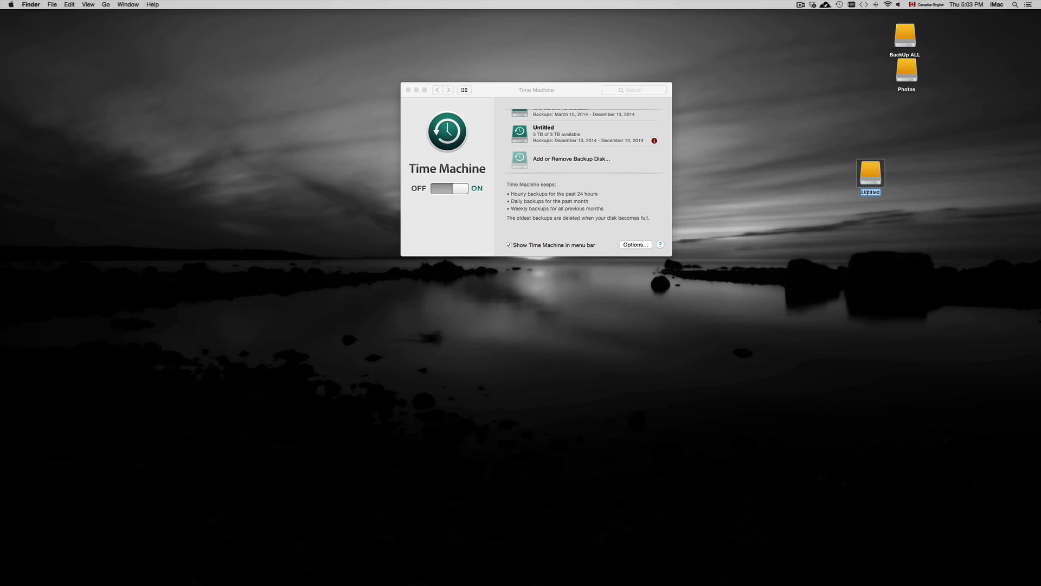
key(BackSpace)
text(TimeMachine)
click(883, 222)
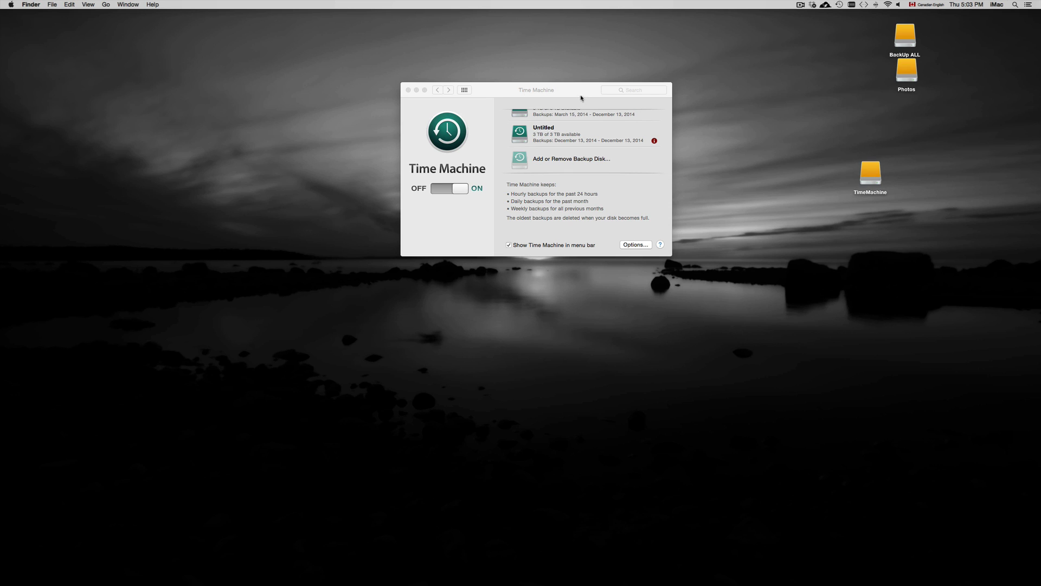
Find and highlight the TimeMachine disk among the available backup disks, then dismiss the list without using it
scroll(596, 168, up, 3)
scroll(585, 160, down, 3)
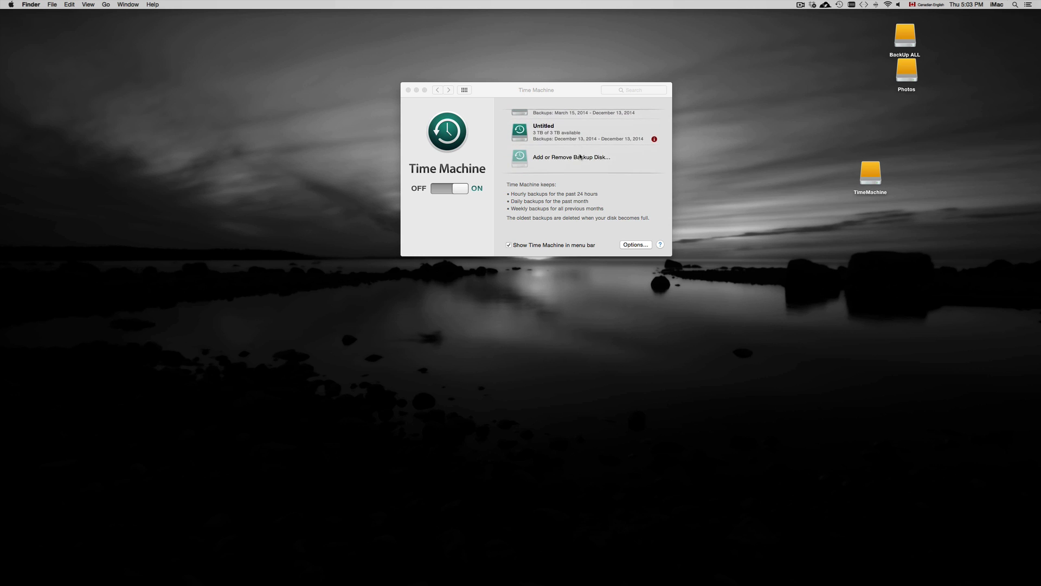
click(566, 160)
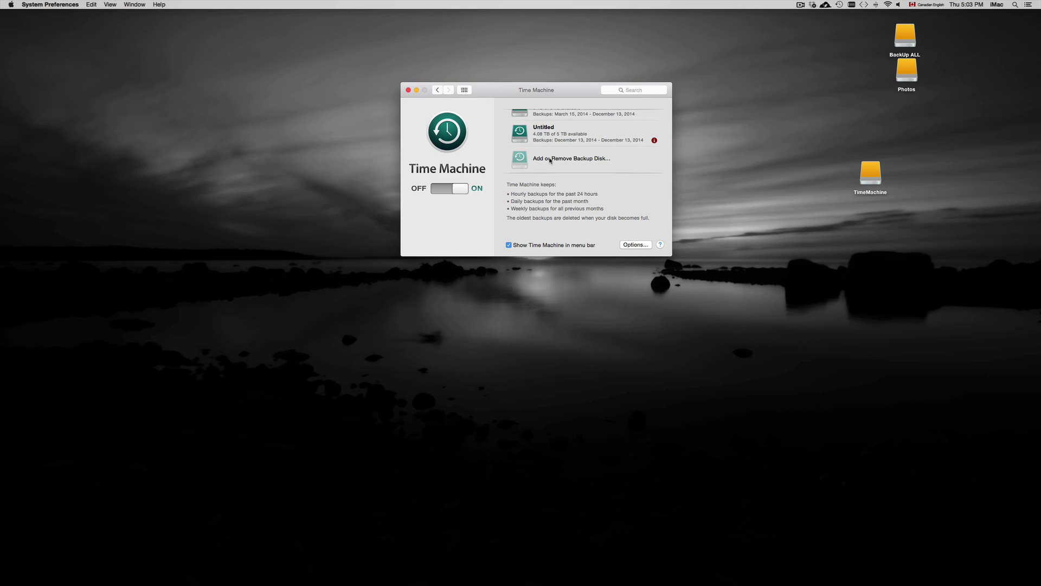
click(549, 160)
scroll(535, 163, down, 2)
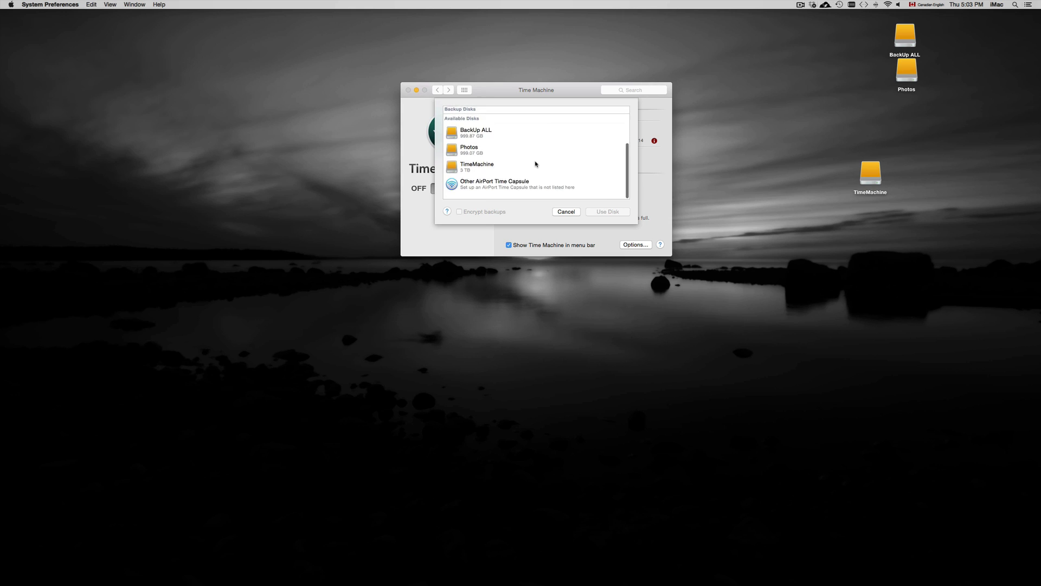
click(485, 176)
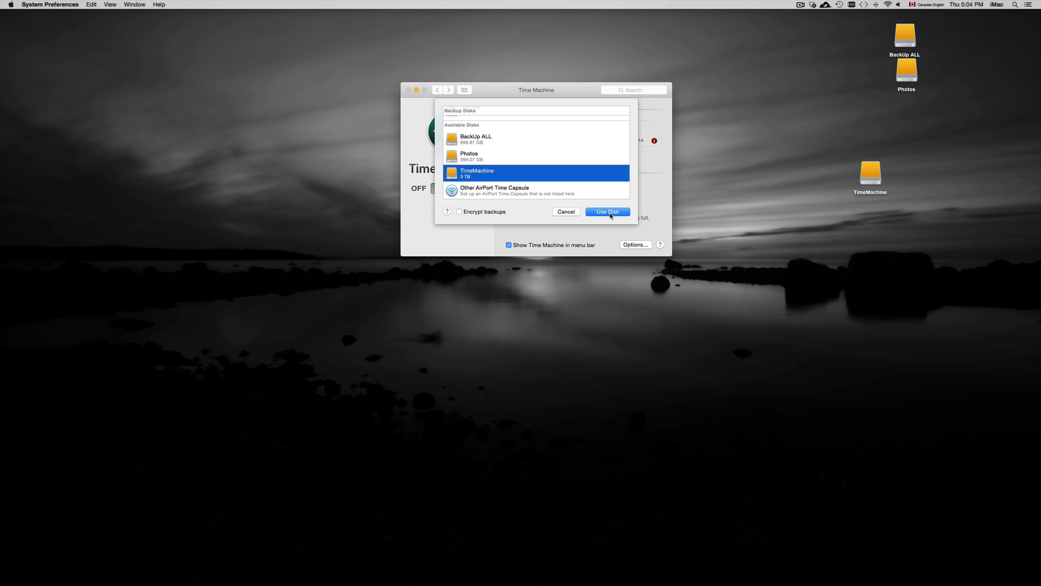
click(566, 212)
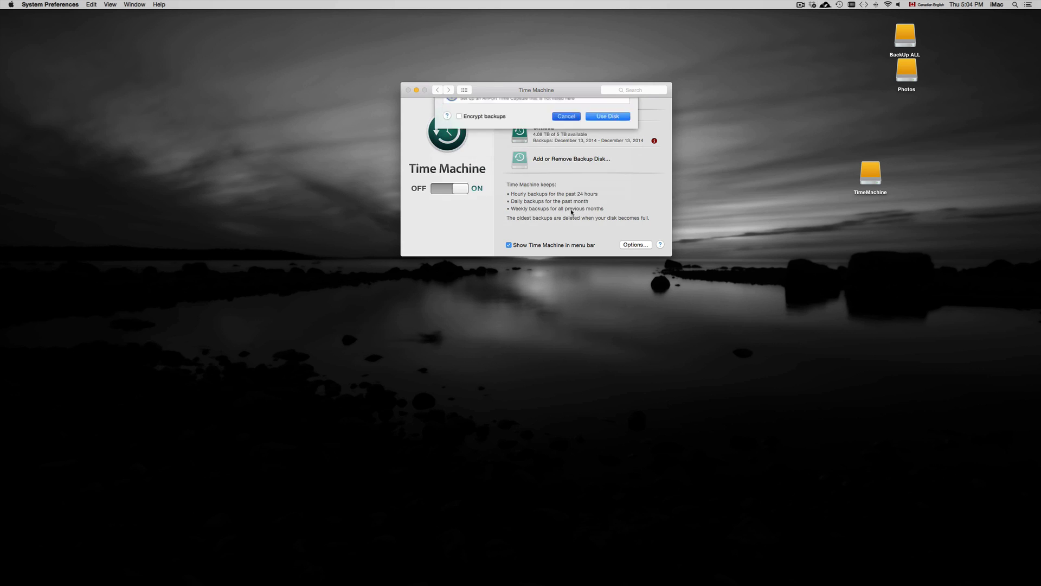
drag(508, 93, 505, 79)
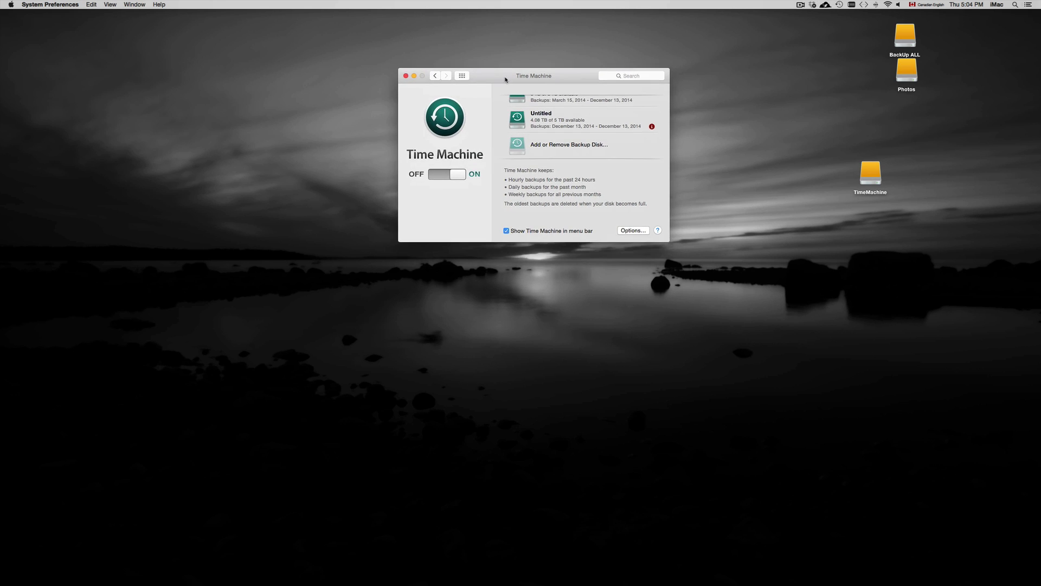